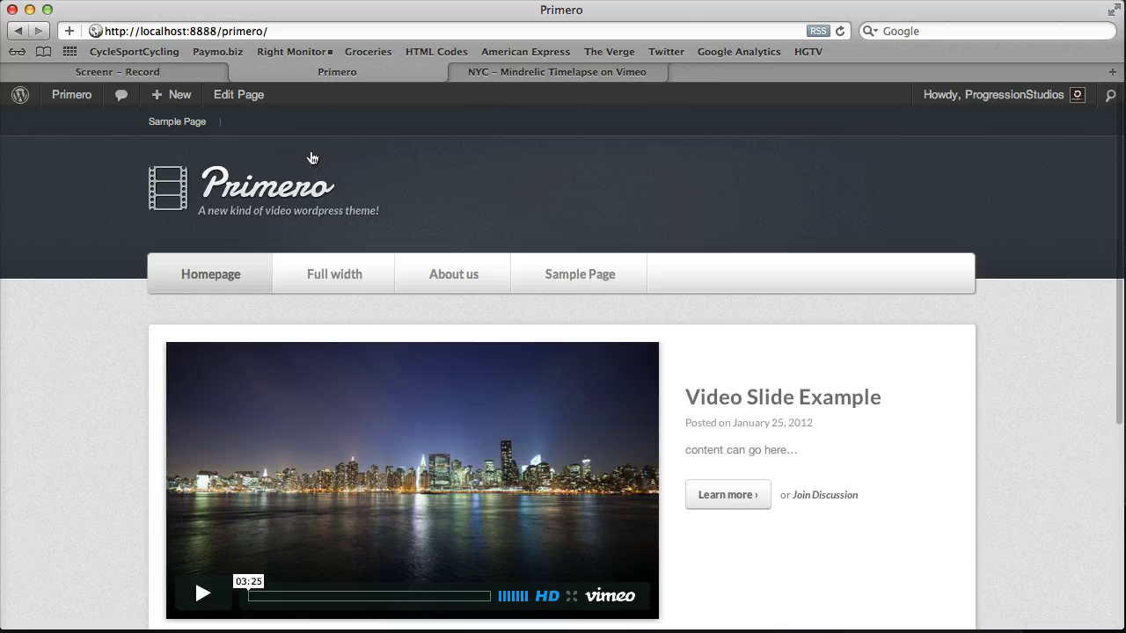
Create a new page titled 'Blog' with no content and publish it.
{"action": "left_click", "coordinate": [71, 98]}
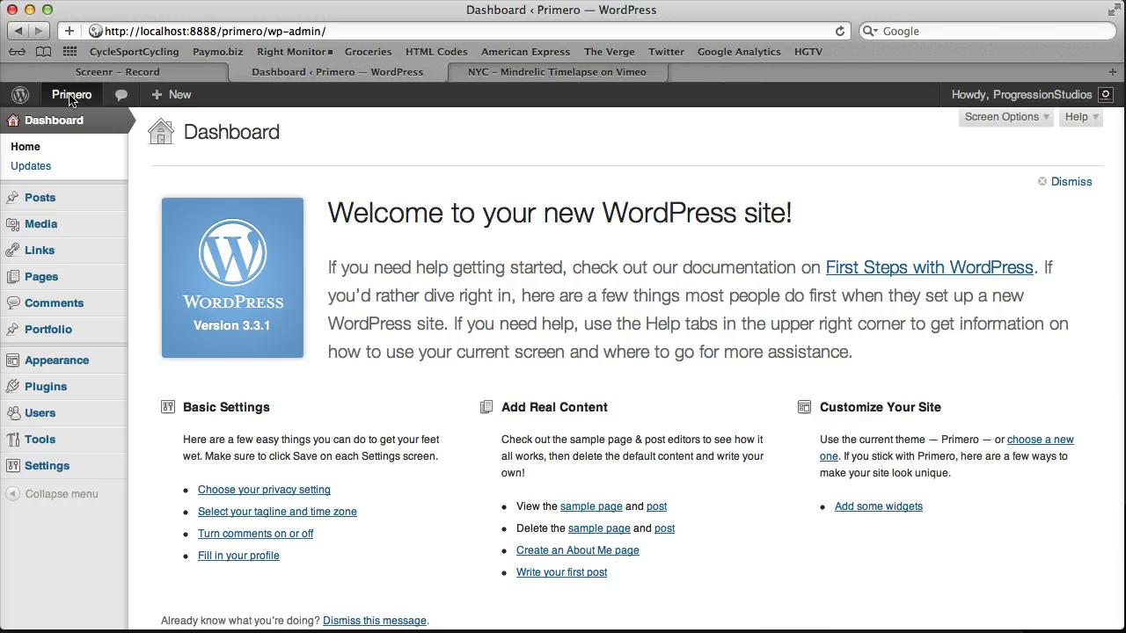
{"action": "mouse_move", "coordinate": [61, 283]}
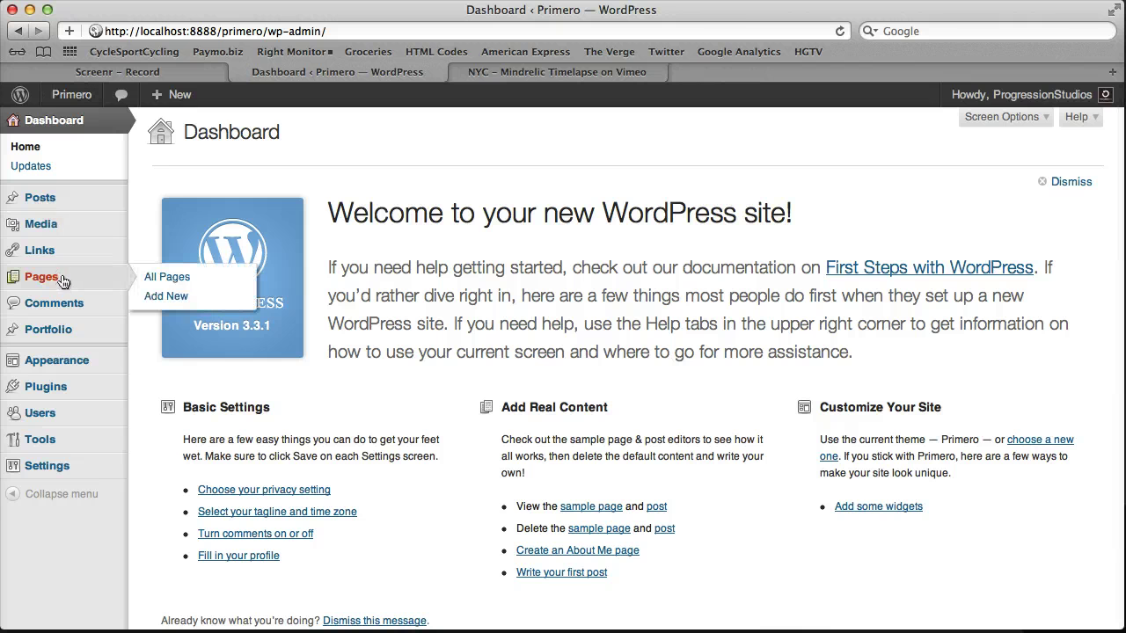
{"action": "left_click", "coordinate": [166, 296]}
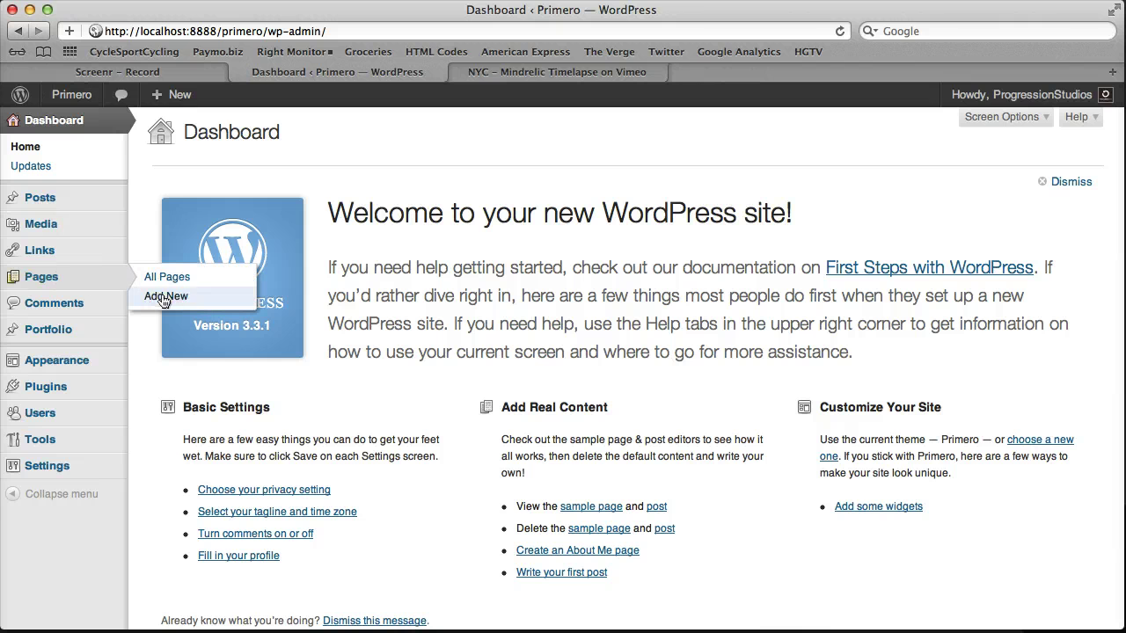
{"action": "left_click", "coordinate": [235, 174]}
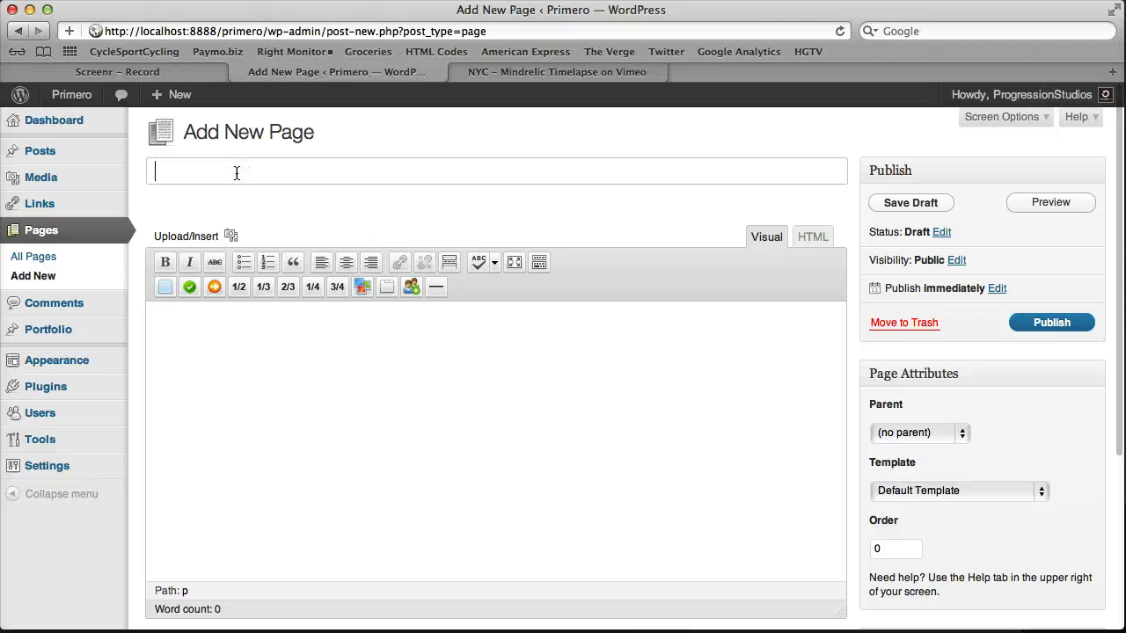
{"action": "type", "text": "Blog"}
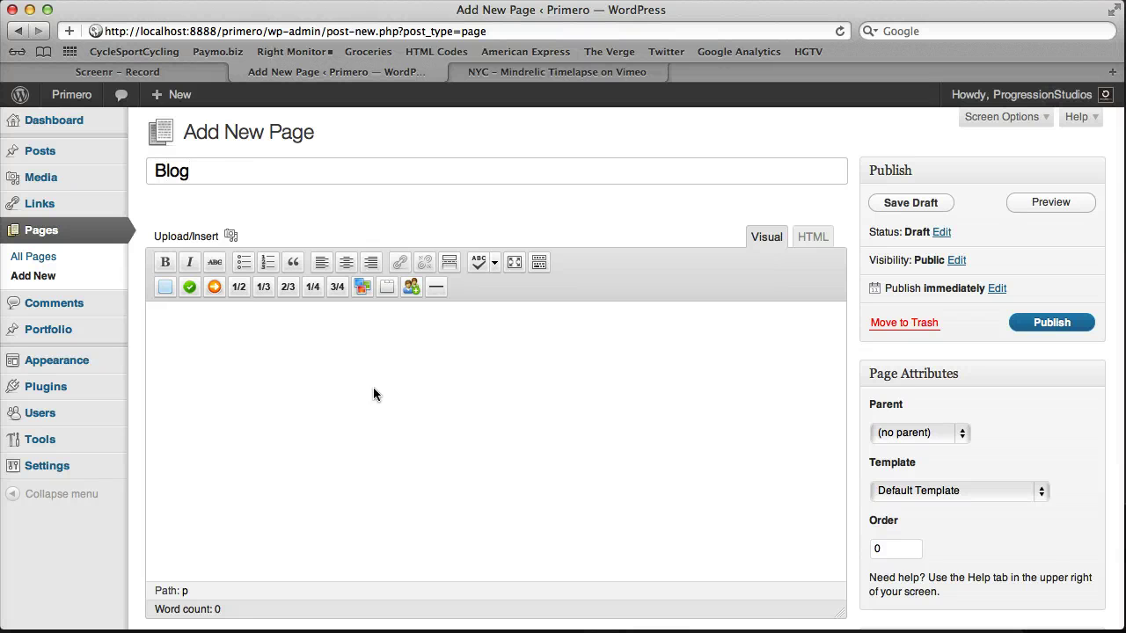
{"action": "left_click", "coordinate": [345, 376]}
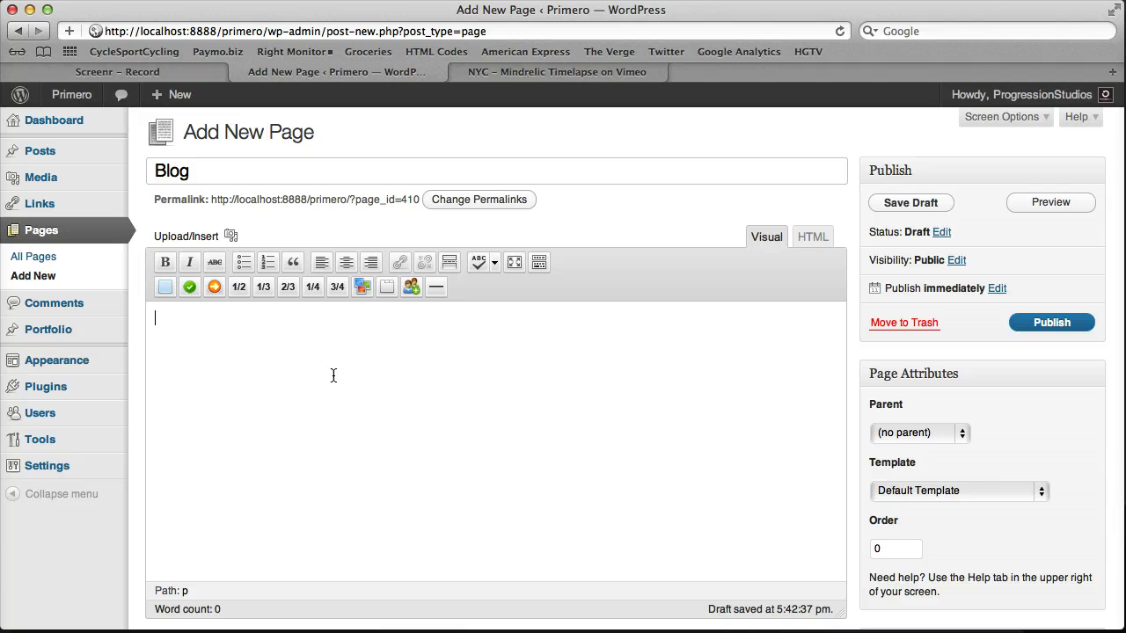
{"action": "left_click", "coordinate": [1062, 324]}
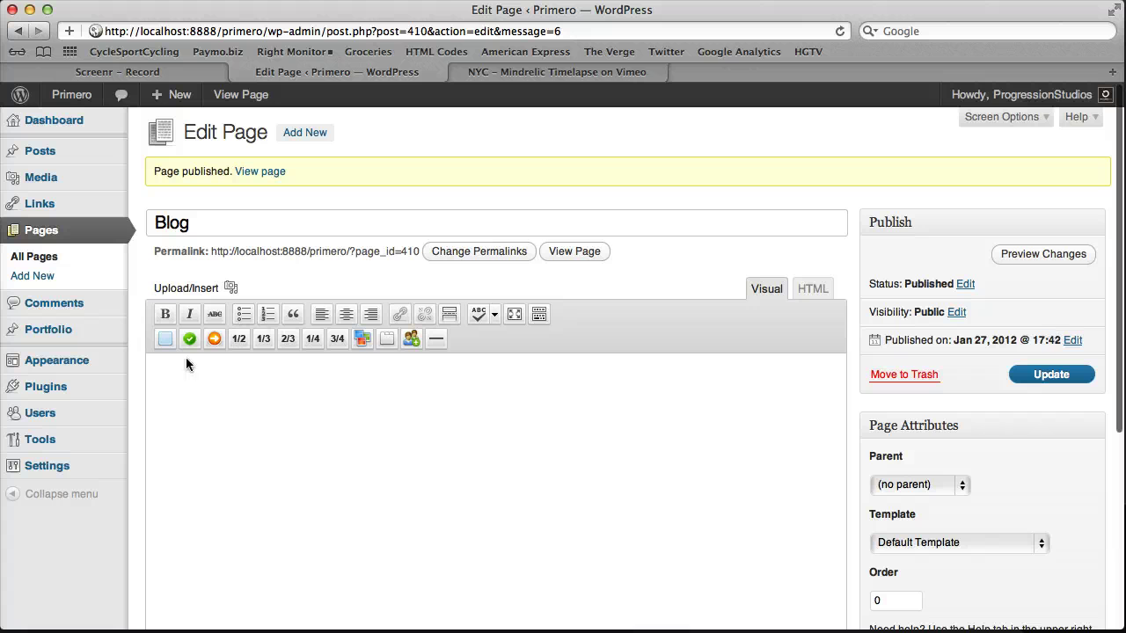
In Reading Settings, set Posts page to 'Blog' with Homepage as front page, and save.
{"action": "mouse_move", "coordinate": [122, 452]}
{"action": "scroll", "coordinate": [143, 473], "scroll_direction": "down", "scroll_amount": 1}
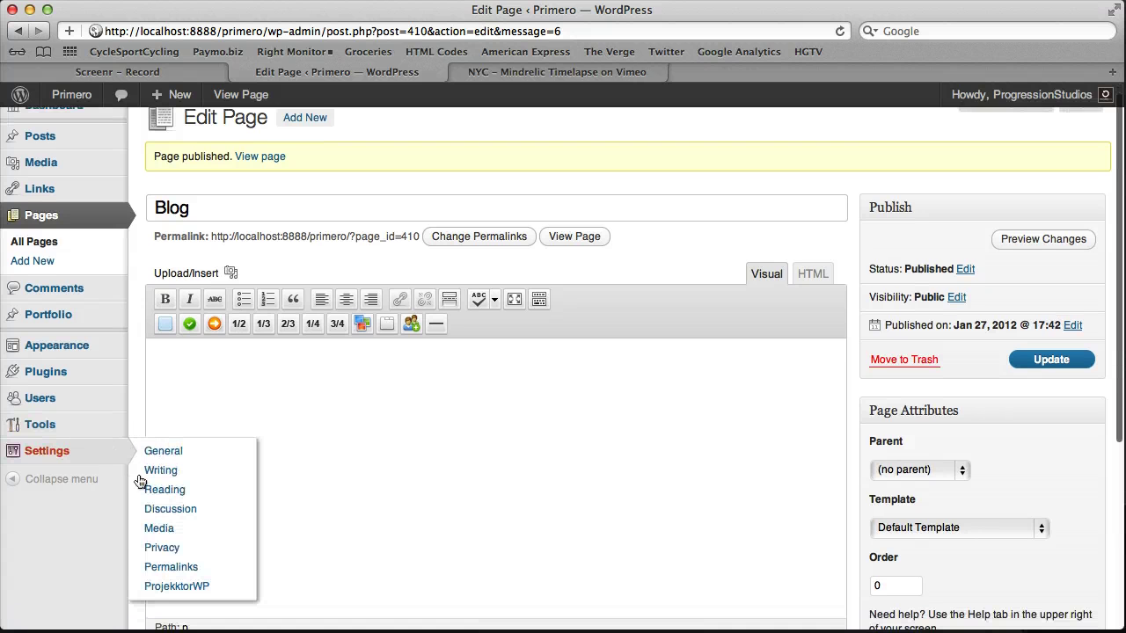
{"action": "left_click", "coordinate": [183, 489]}
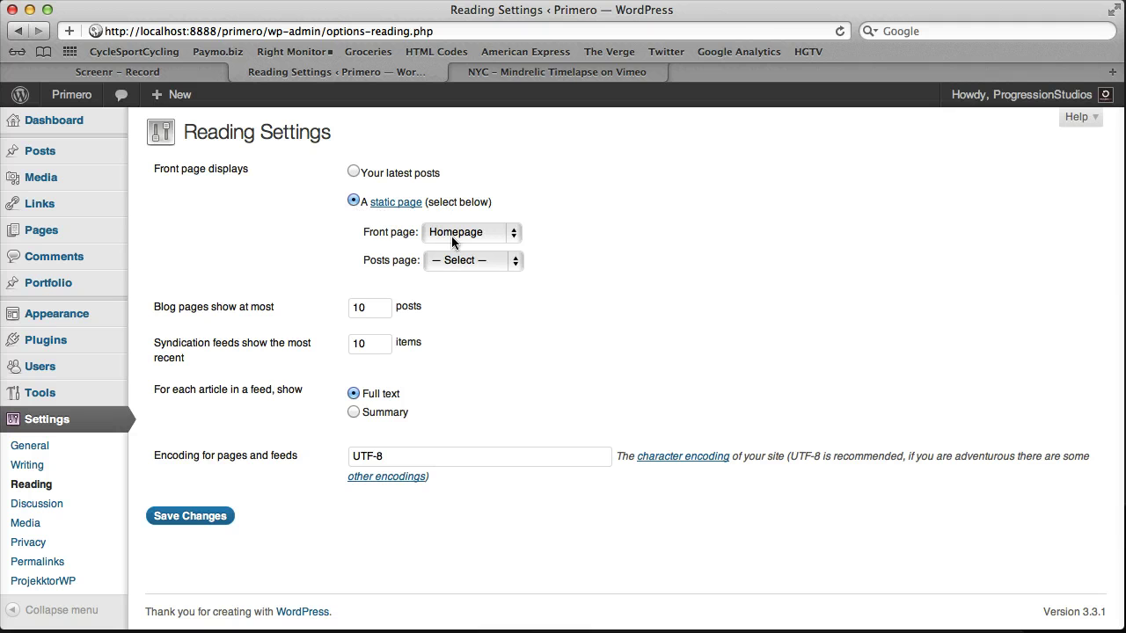
{"action": "left_click", "coordinate": [472, 260]}
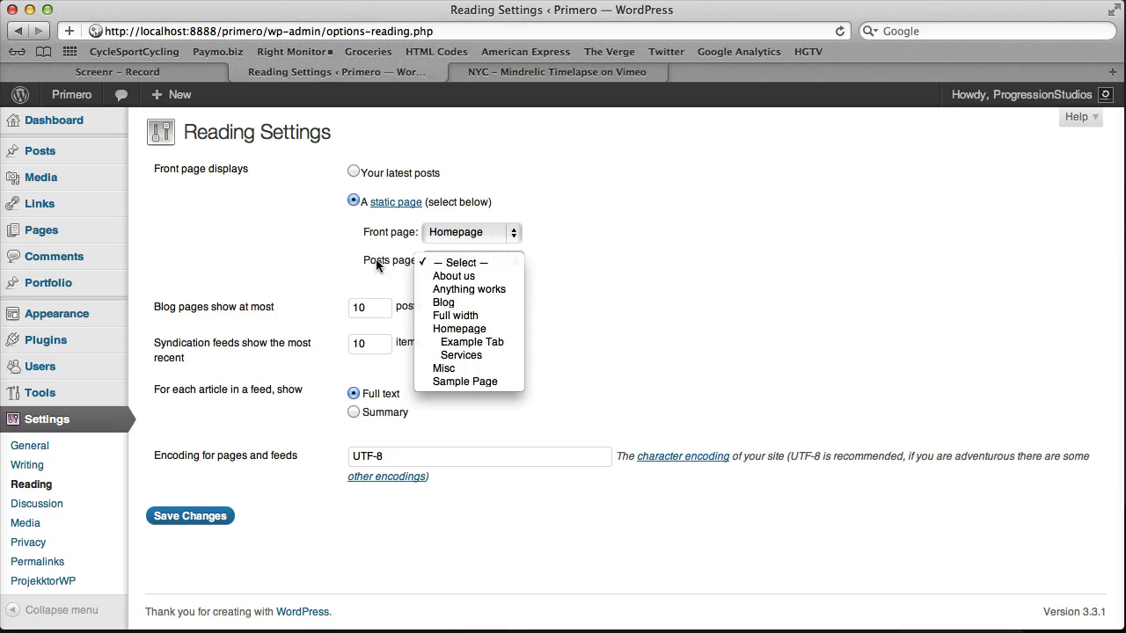
{"action": "left_click", "coordinate": [469, 304]}
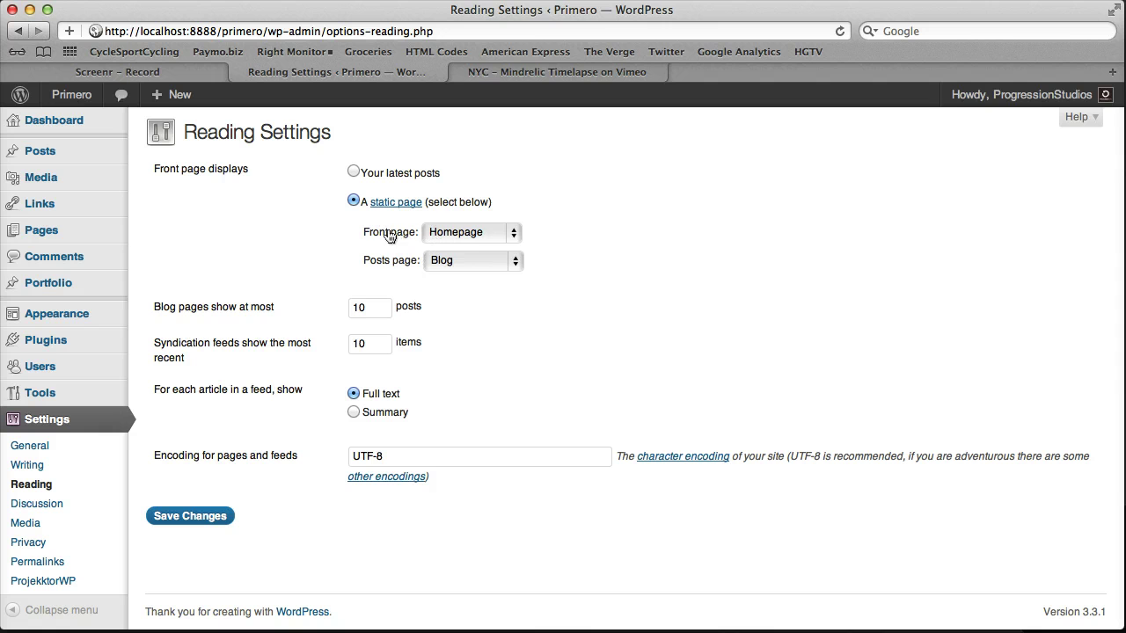
{"action": "left_click", "coordinate": [472, 261]}
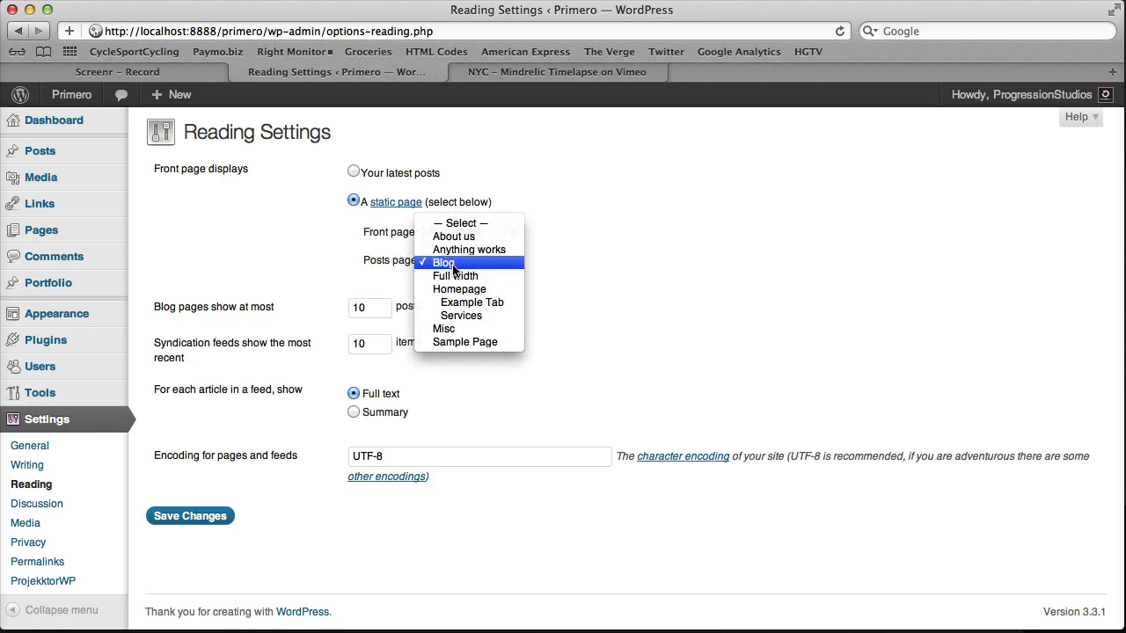
{"action": "left_click", "coordinate": [456, 263]}
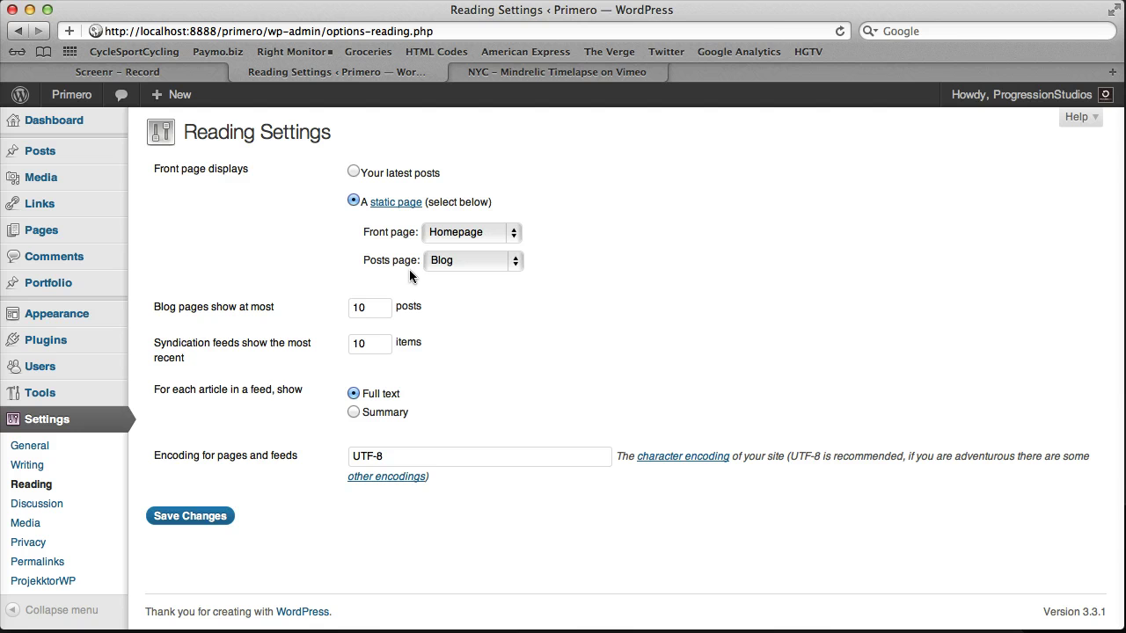
{"action": "left_click", "coordinate": [214, 523]}
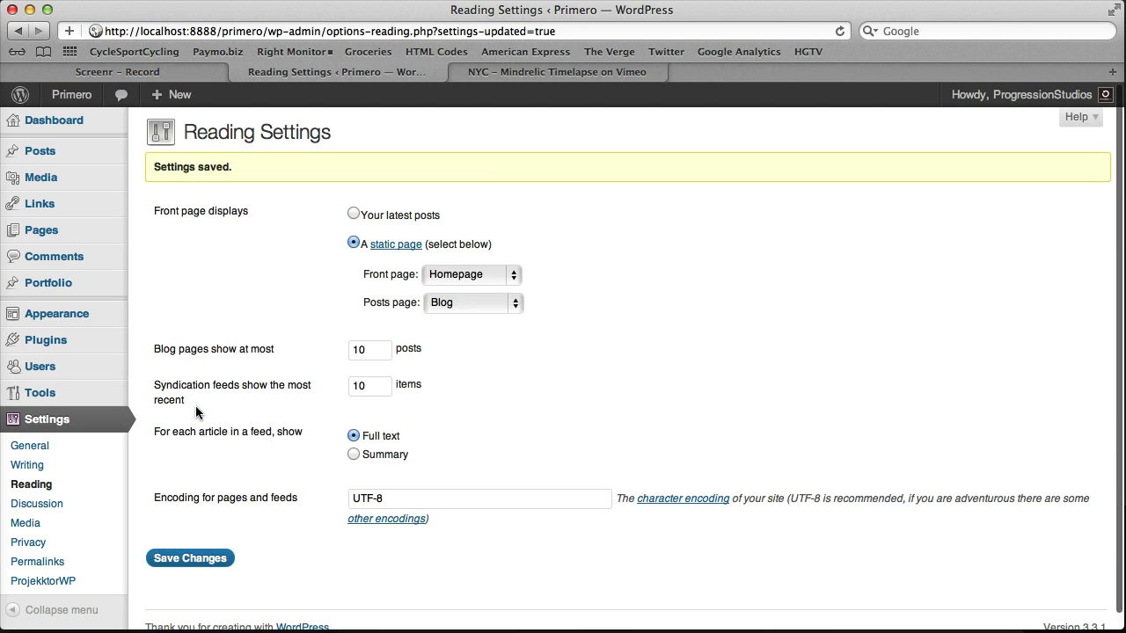
View the live Blog page with its 'Hello world!' post in a new tab, then return to Pages.
{"action": "left_click", "coordinate": [82, 236]}
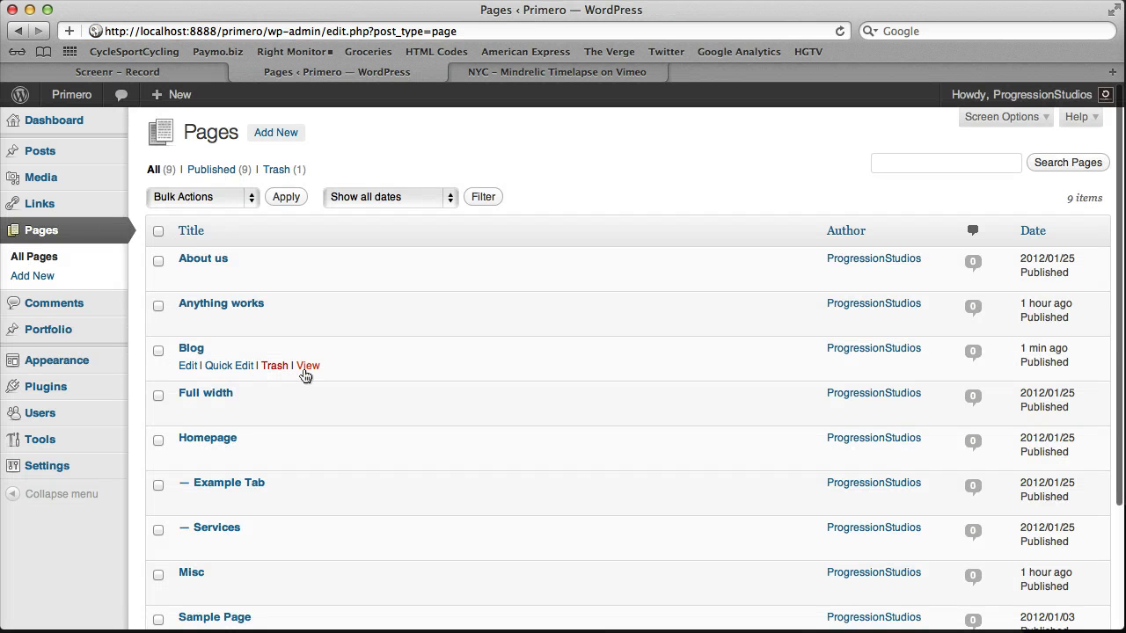
{"action": "right_click", "coordinate": [305, 375]}
{"action": "left_click", "coordinate": [351, 393]}
{"action": "left_click", "coordinate": [509, 78]}
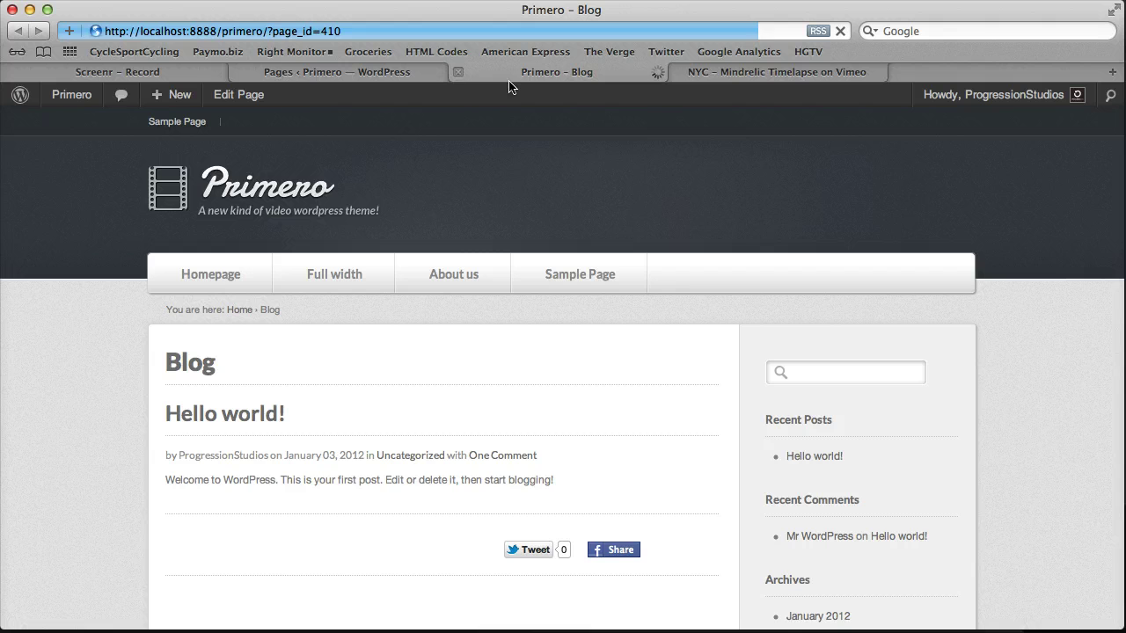
{"action": "scroll", "coordinate": [428, 263], "scroll_direction": "down", "scroll_amount": 5}
{"action": "scroll", "coordinate": [450, 314], "scroll_direction": "up", "scroll_amount": 5}
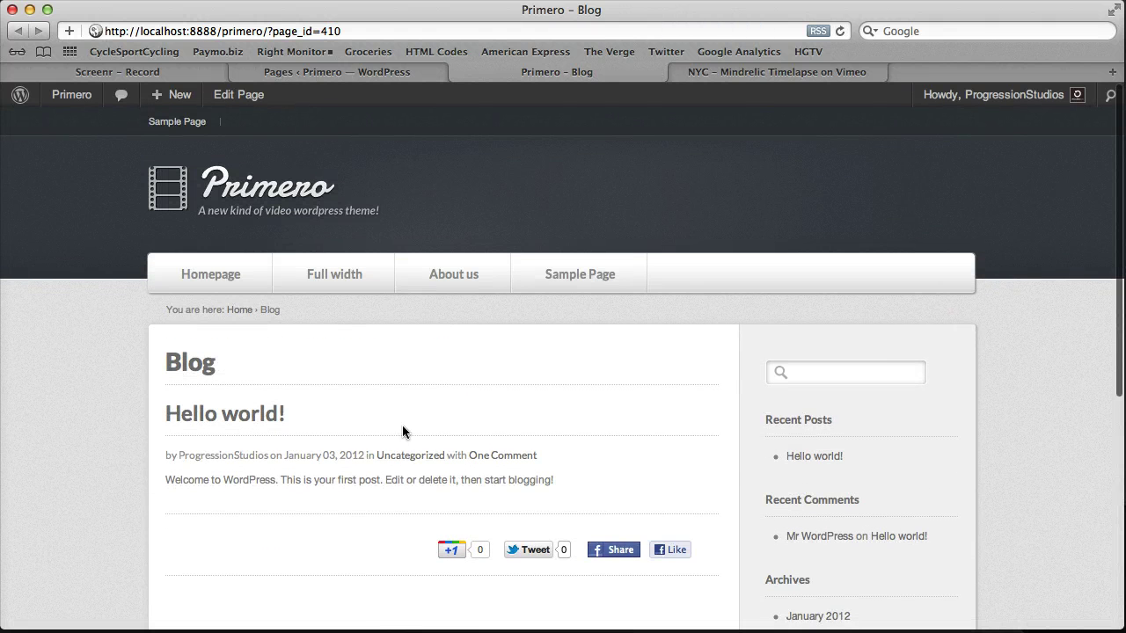
{"action": "left_click", "coordinate": [237, 73]}
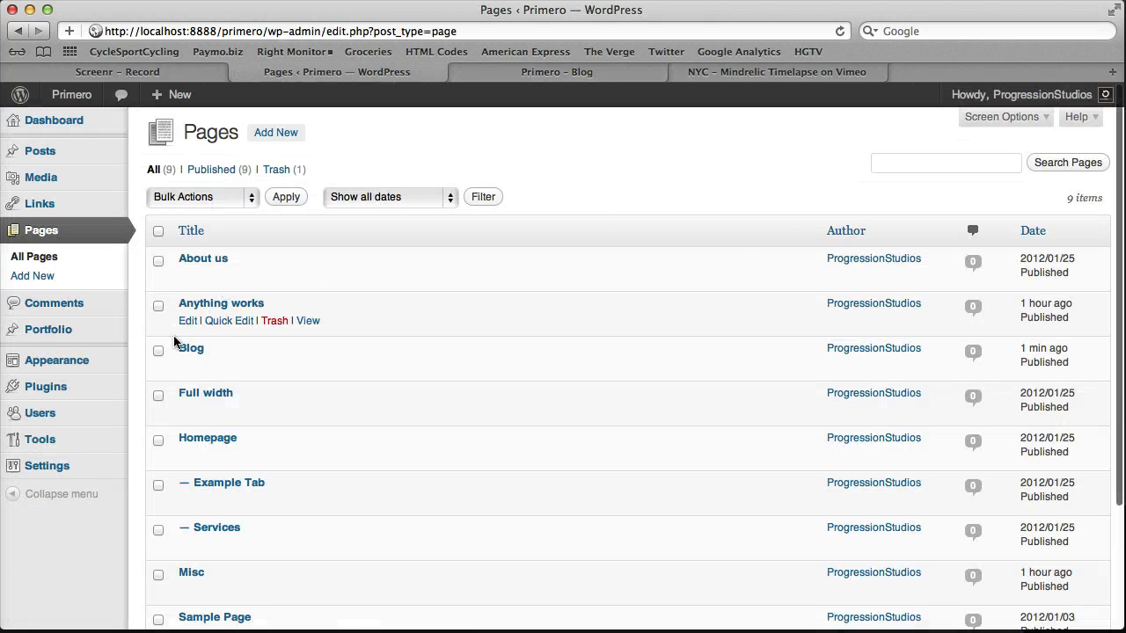
Add the body text 'content goes here...' to the Blog page and update it.
{"action": "left_click", "coordinate": [185, 367]}
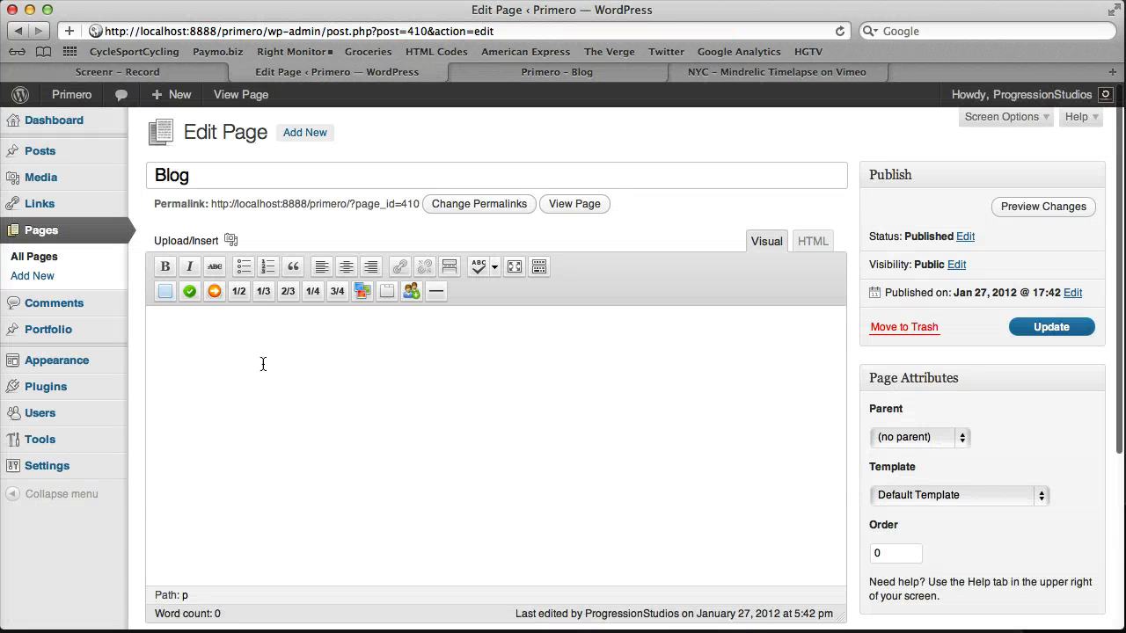
{"action": "type", "text": "conten"}
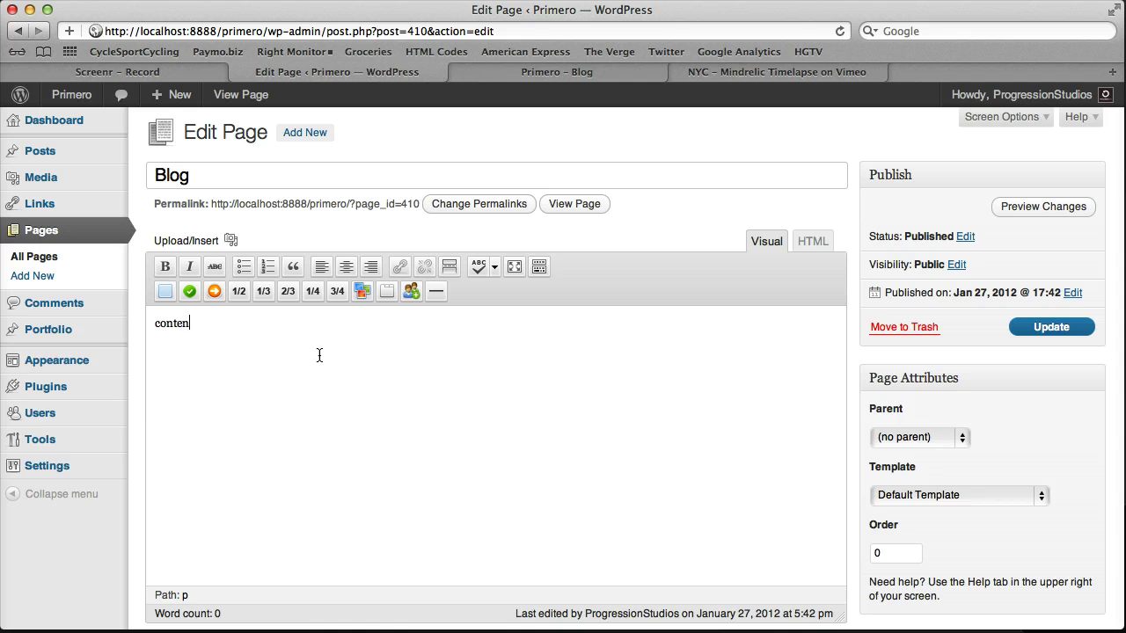
{"action": "type", "text": "t goes here..."}
{"action": "left_click", "coordinate": [1037, 327]}
Reload the live Blog page and confirm the intro line appears above the posts.
{"action": "left_click", "coordinate": [580, 73]}
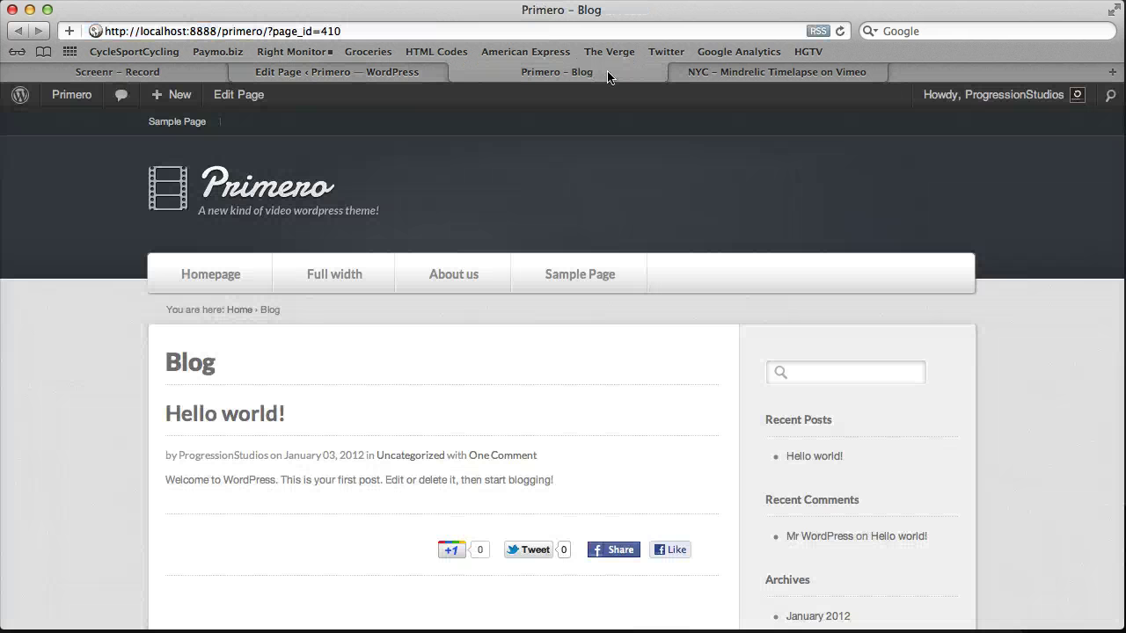
{"action": "key", "text": "super+r"}
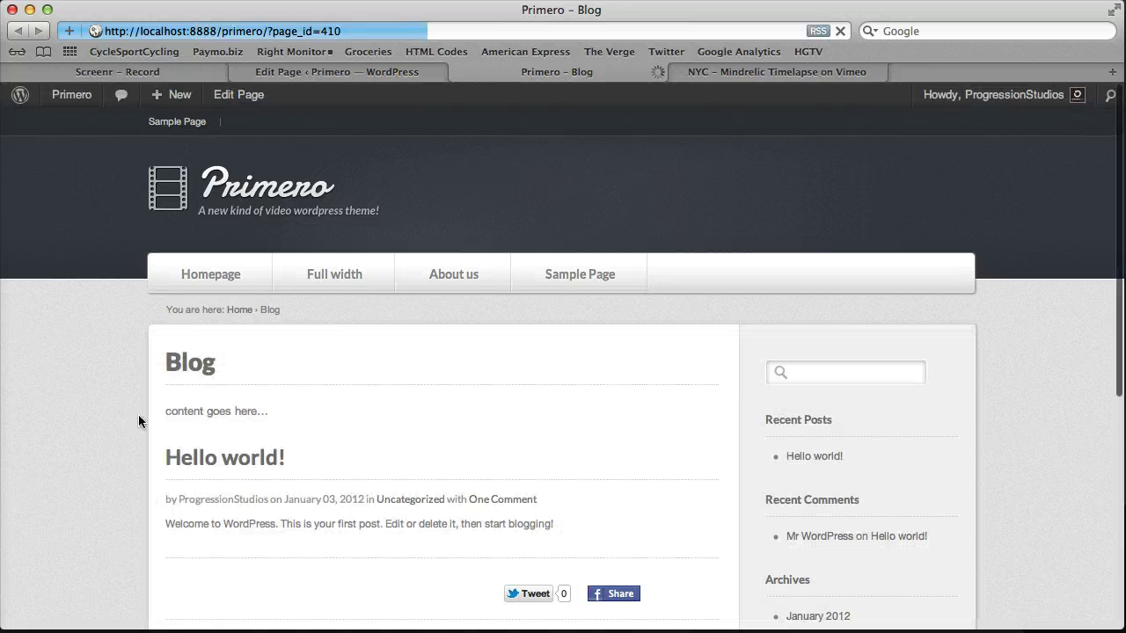
{"action": "left_click_drag", "start_coordinate": [138, 414], "coordinate": [305, 416]}
{"action": "left_click", "coordinate": [305, 416]}
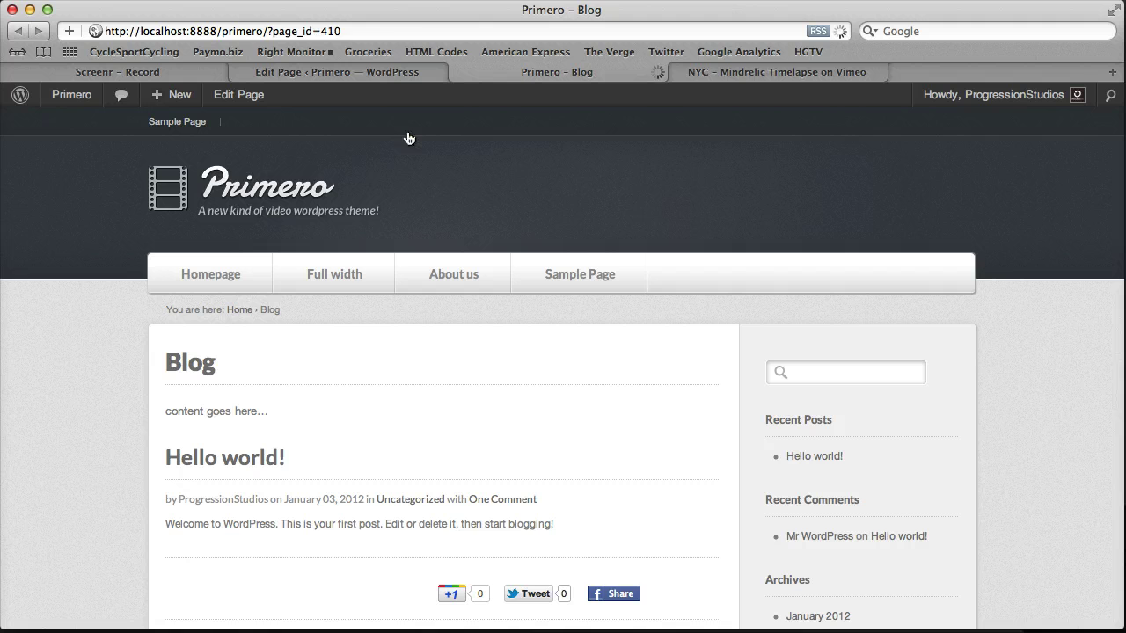
Start a new post titled 'Sample photo post' with body text 'content goes here....'.
{"action": "left_click", "coordinate": [402, 74]}
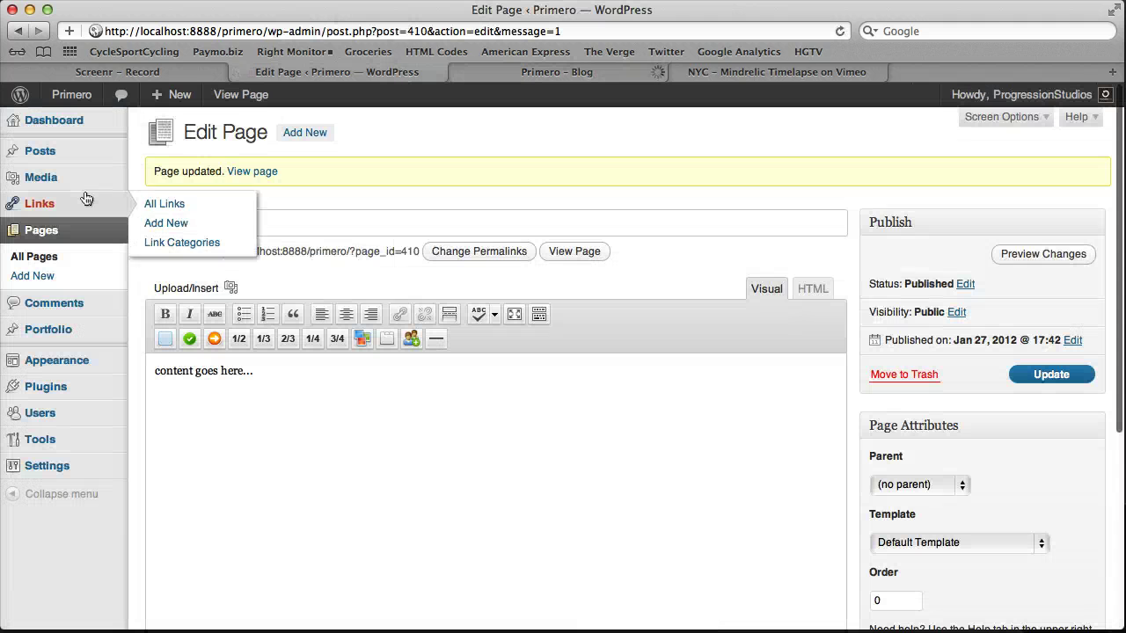
{"action": "mouse_move", "coordinate": [92, 160]}
{"action": "left_click", "coordinate": [171, 169]}
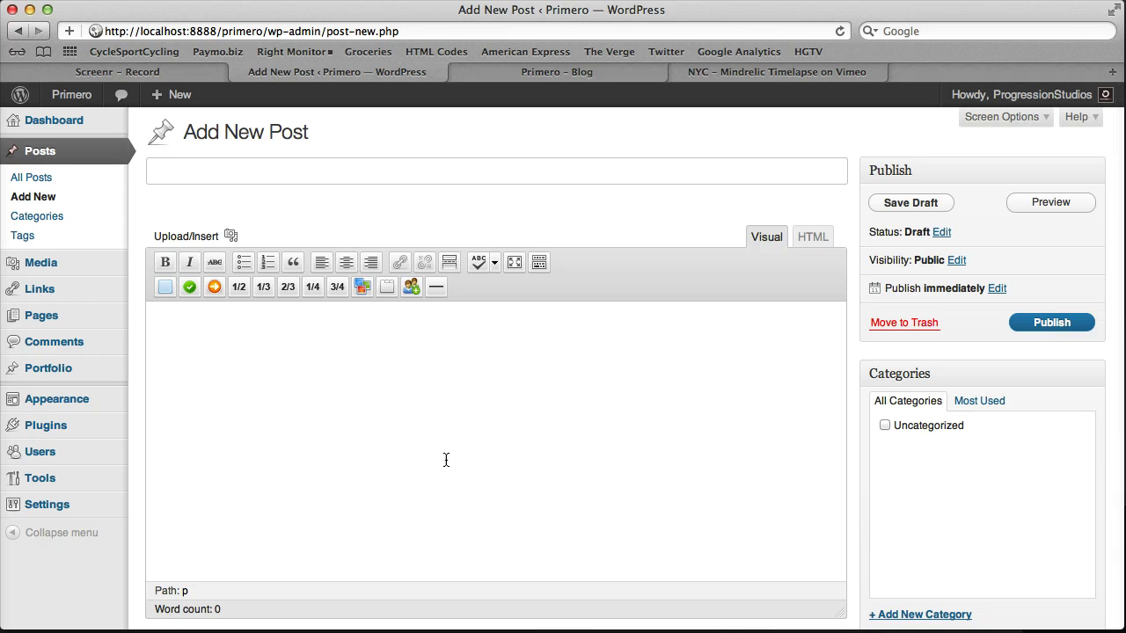
{"action": "type", "text": "Sample photo"}
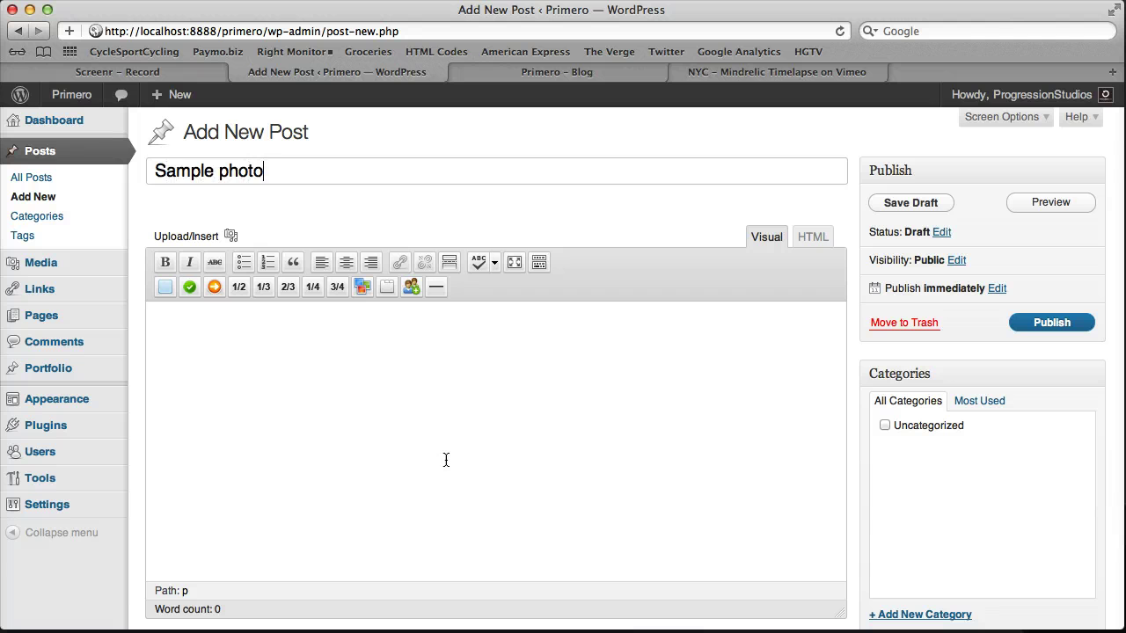
{"action": "type", "text": " posco"}
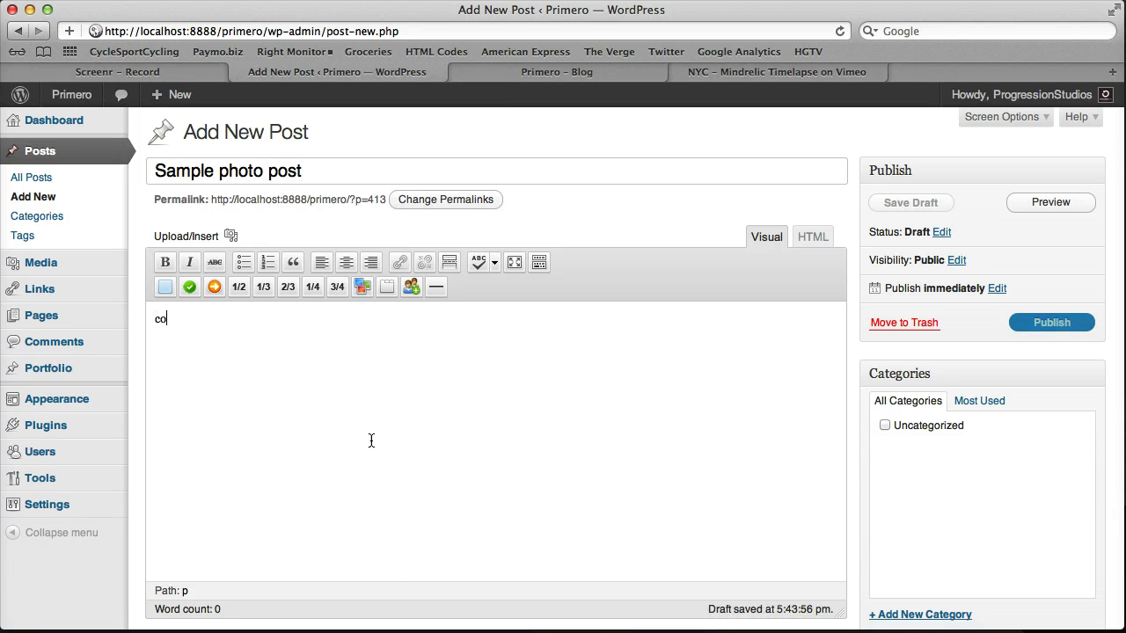
{"action": "type", "text": "ntent goes here...."}
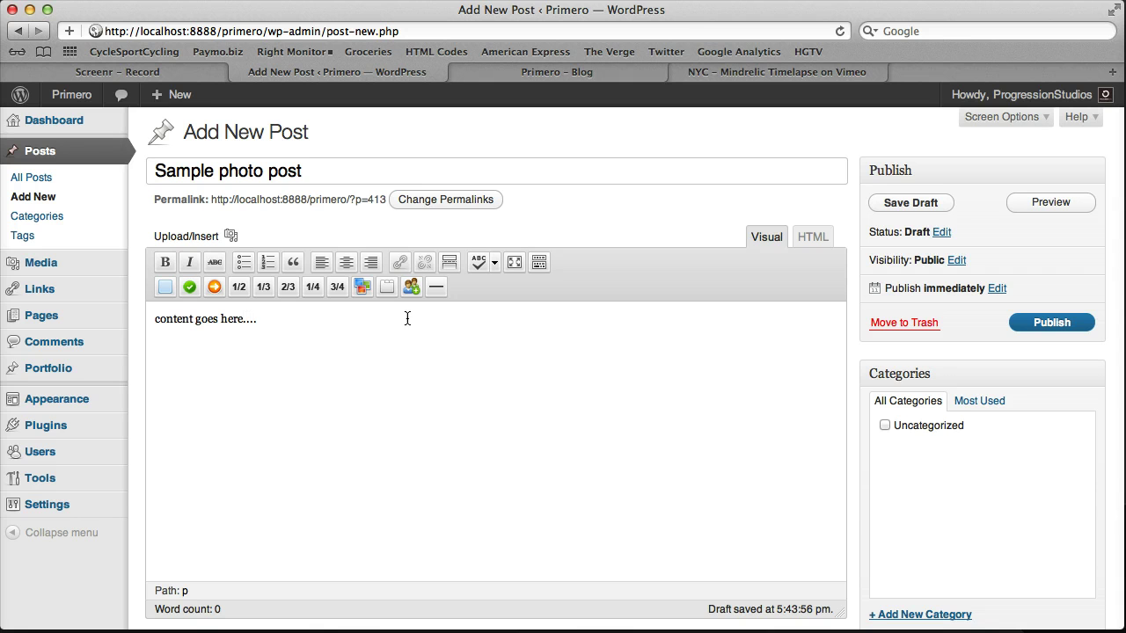
Upload photo.jpg from the Desktop and set it as the post's featured image.
{"action": "left_click", "coordinate": [231, 236]}
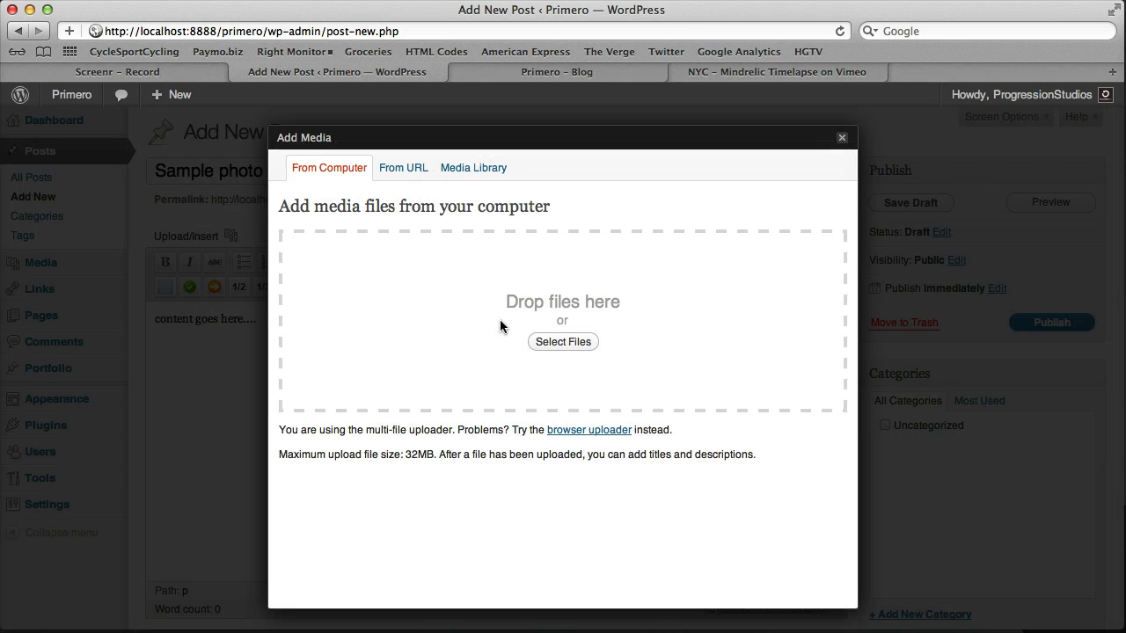
{"action": "left_click", "coordinate": [563, 341]}
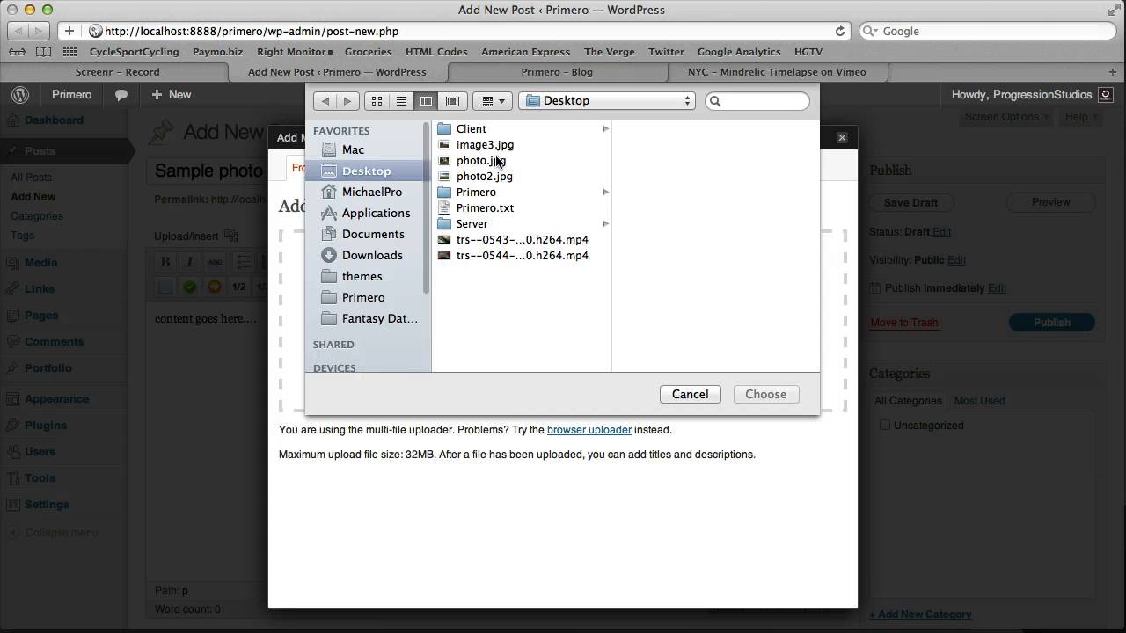
{"action": "left_click", "coordinate": [482, 160]}
{"action": "left_click", "coordinate": [765, 394]}
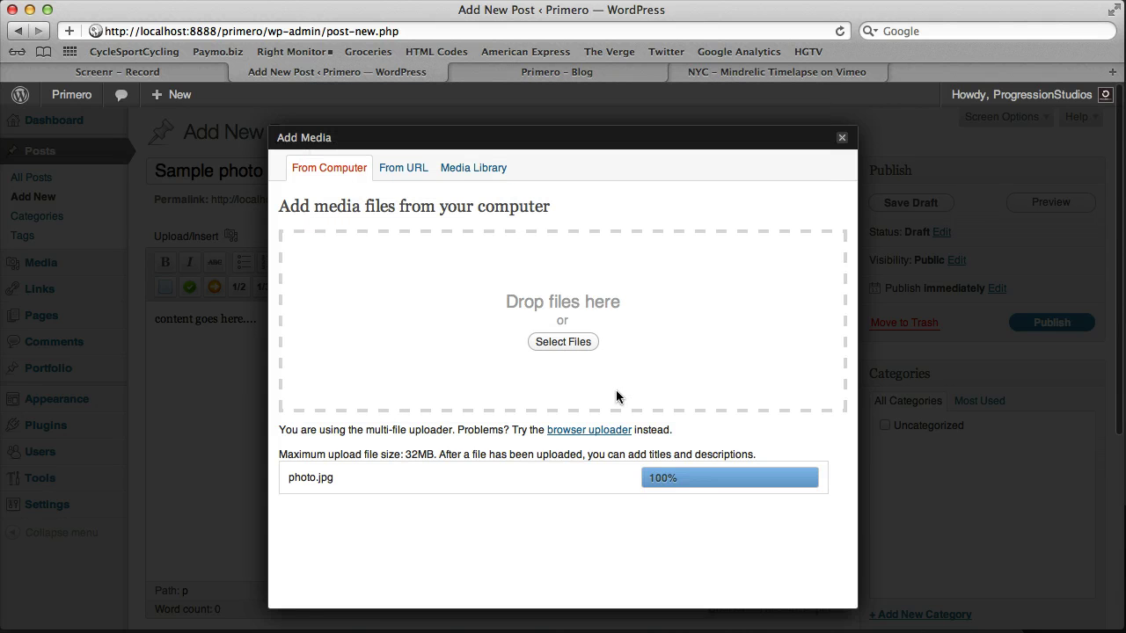
{"action": "scroll", "coordinate": [498, 395], "scroll_direction": "down", "scroll_amount": 5}
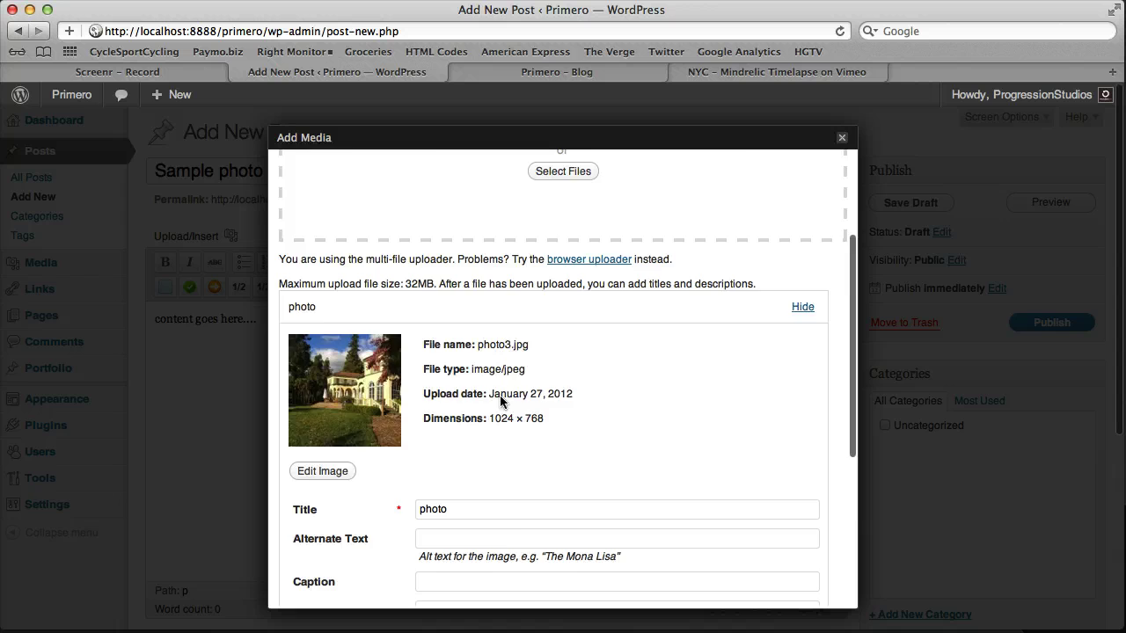
{"action": "scroll", "coordinate": [499, 400], "scroll_direction": "down", "scroll_amount": 8}
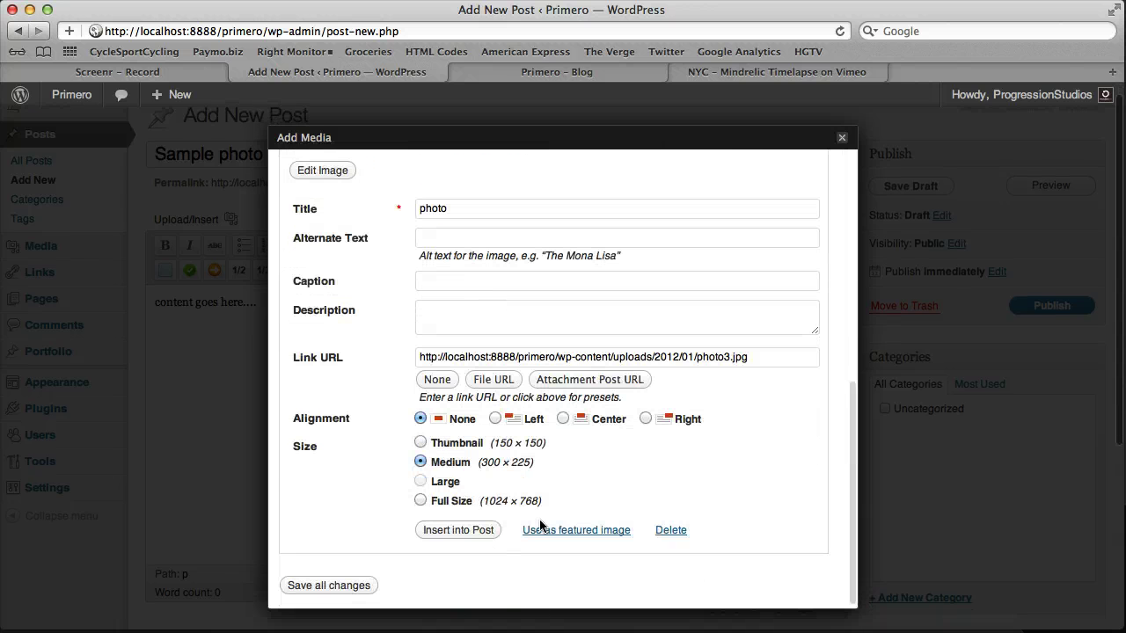
{"action": "left_click", "coordinate": [540, 526]}
{"action": "left_click", "coordinate": [232, 426]}
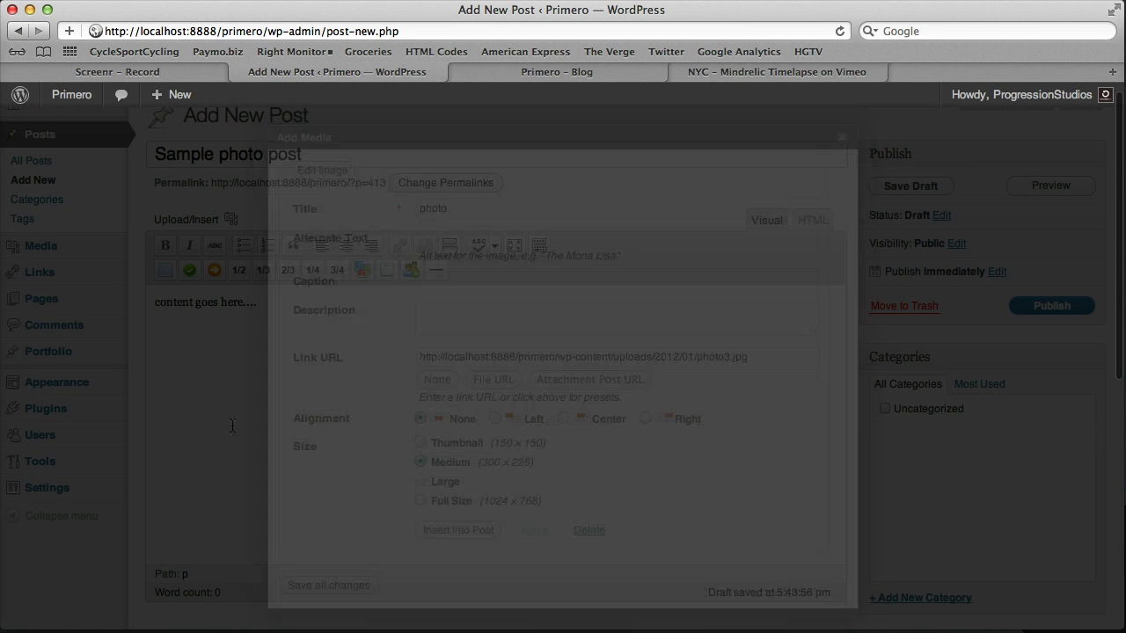
Check the Featured Image box, then publish 'Sample photo post'.
{"action": "scroll", "coordinate": [997, 327], "scroll_direction": "down", "scroll_amount": 2}
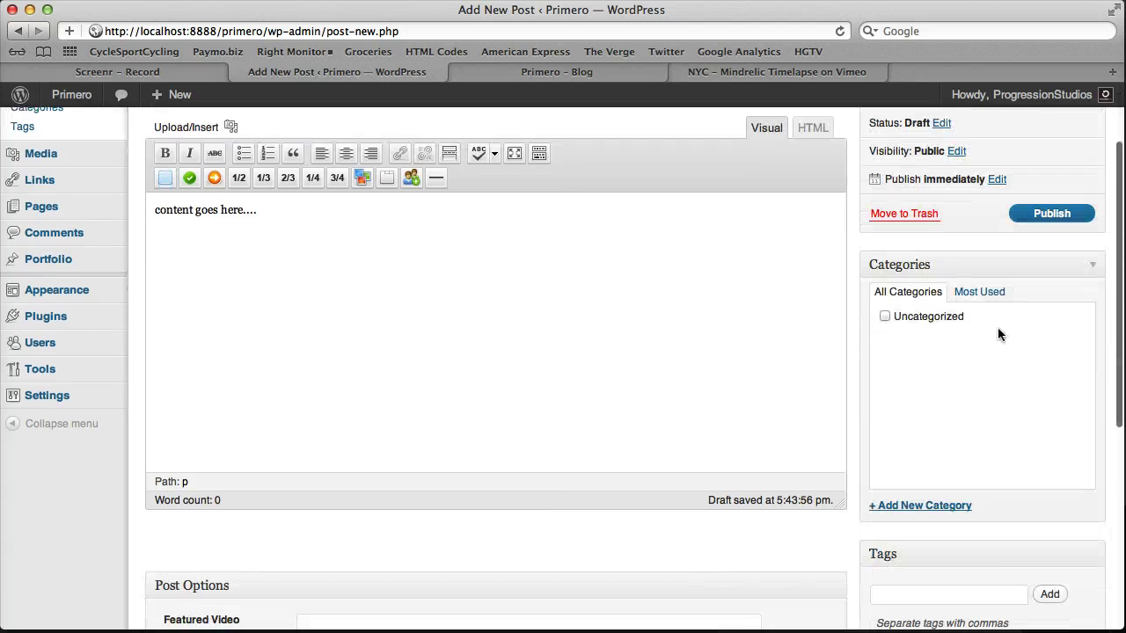
{"action": "scroll", "coordinate": [997, 335], "scroll_direction": "down", "scroll_amount": 5}
{"action": "scroll", "coordinate": [948, 344], "scroll_direction": "down", "scroll_amount": 3}
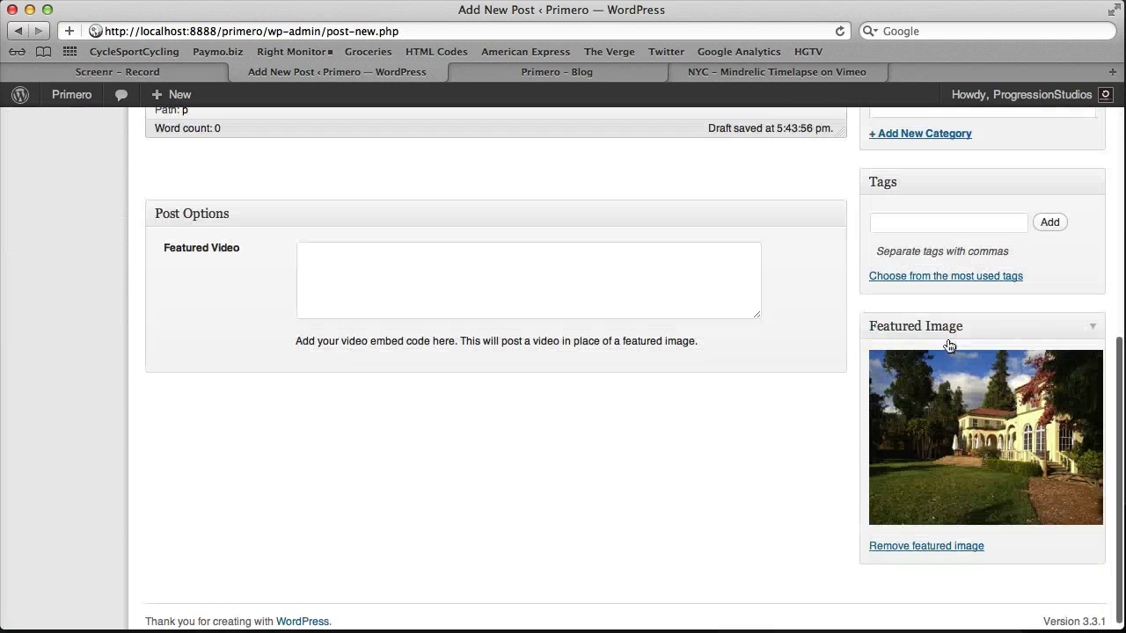
{"action": "scroll", "coordinate": [966, 290], "scroll_direction": "up", "scroll_amount": 8}
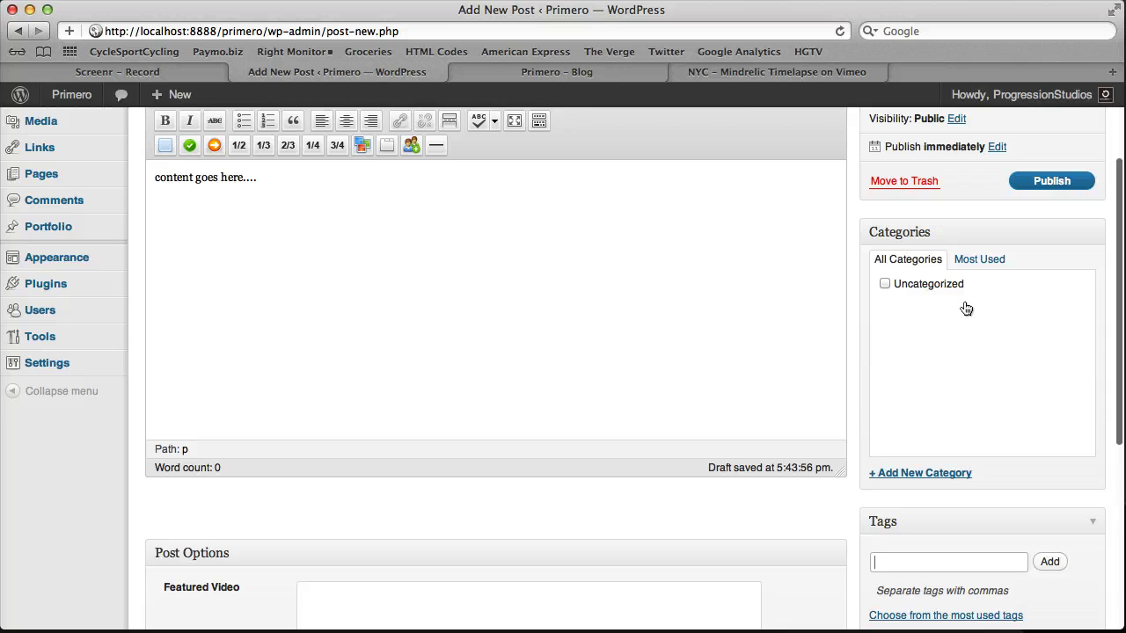
{"action": "scroll", "coordinate": [965, 303], "scroll_direction": "up", "scroll_amount": 1}
{"action": "left_click", "coordinate": [1060, 220]}
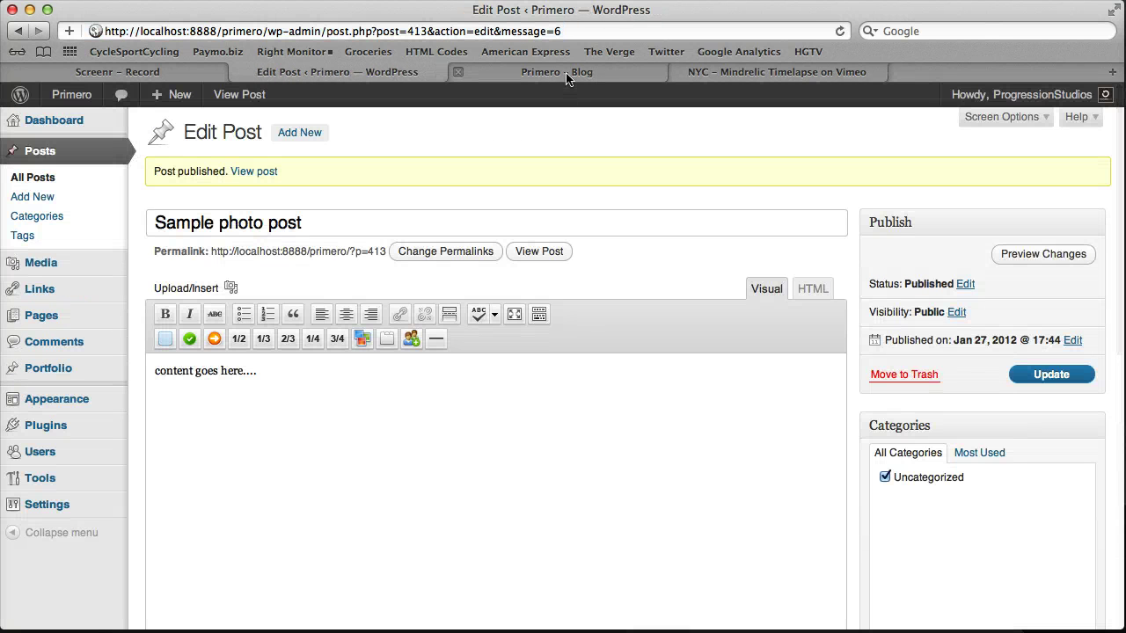
Reload the live Blog tab and scroll to see 'Sample photo post' with its photo.
{"action": "left_click", "coordinate": [567, 78]}
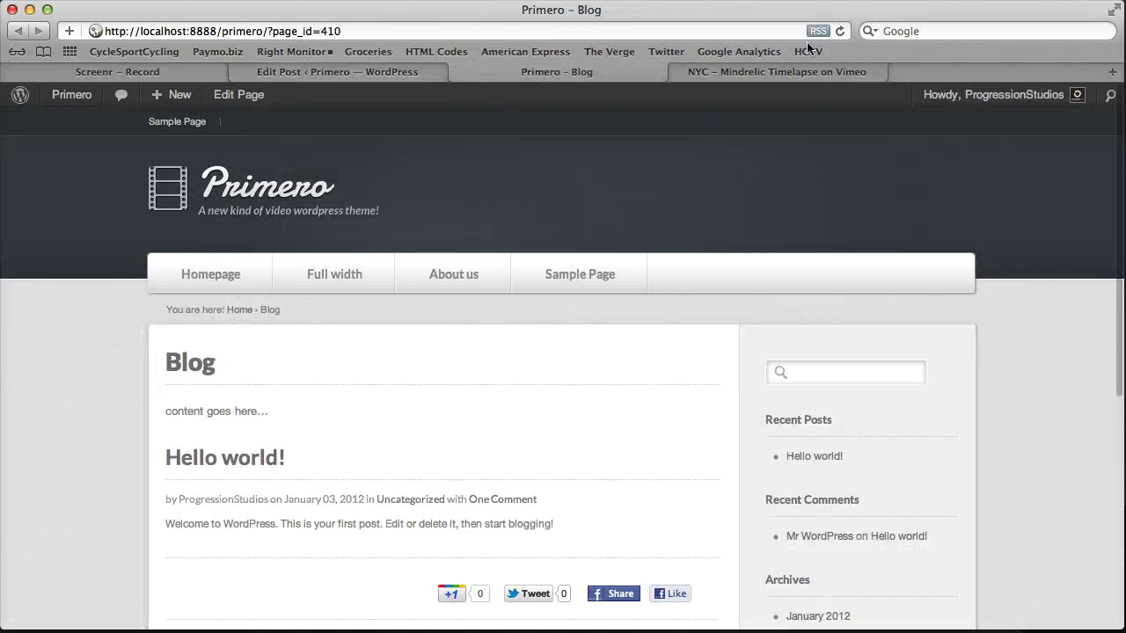
{"action": "left_click", "coordinate": [843, 31]}
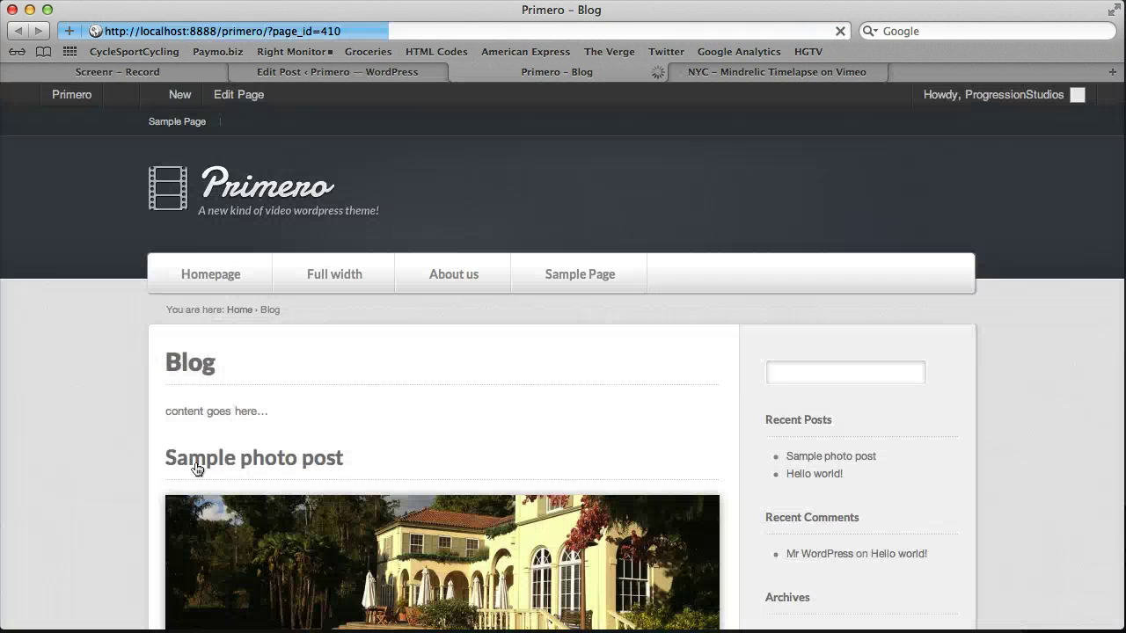
{"action": "scroll", "coordinate": [428, 451], "scroll_direction": "down", "scroll_amount": 3}
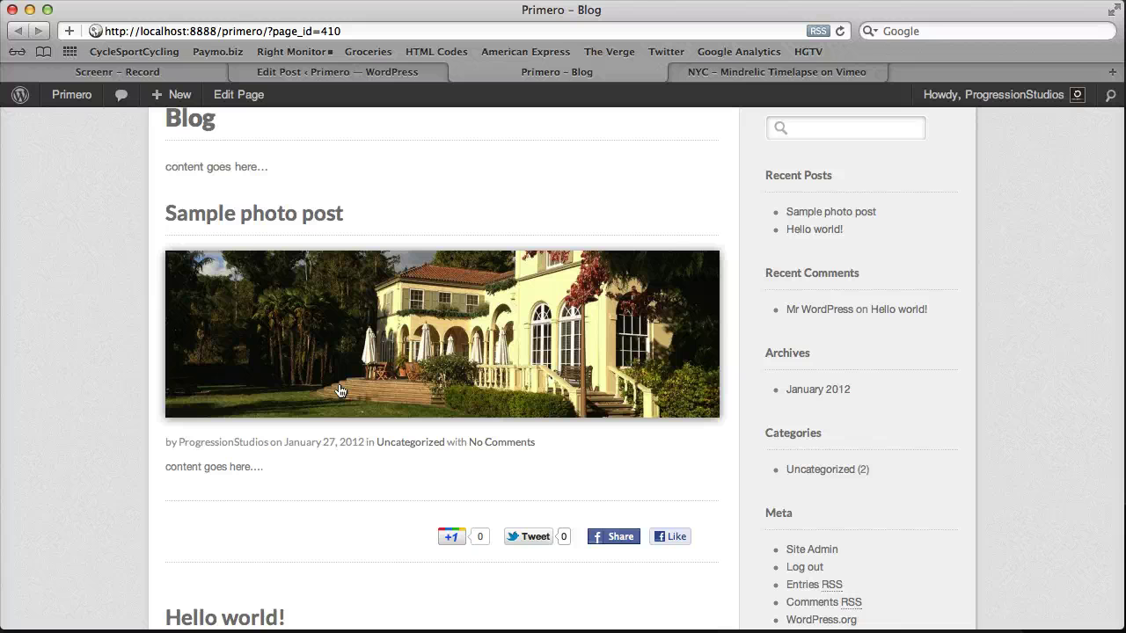
Lengthen the post body by pasting the 'content goes here....' sentence several times.
{"action": "left_click", "coordinate": [400, 75]}
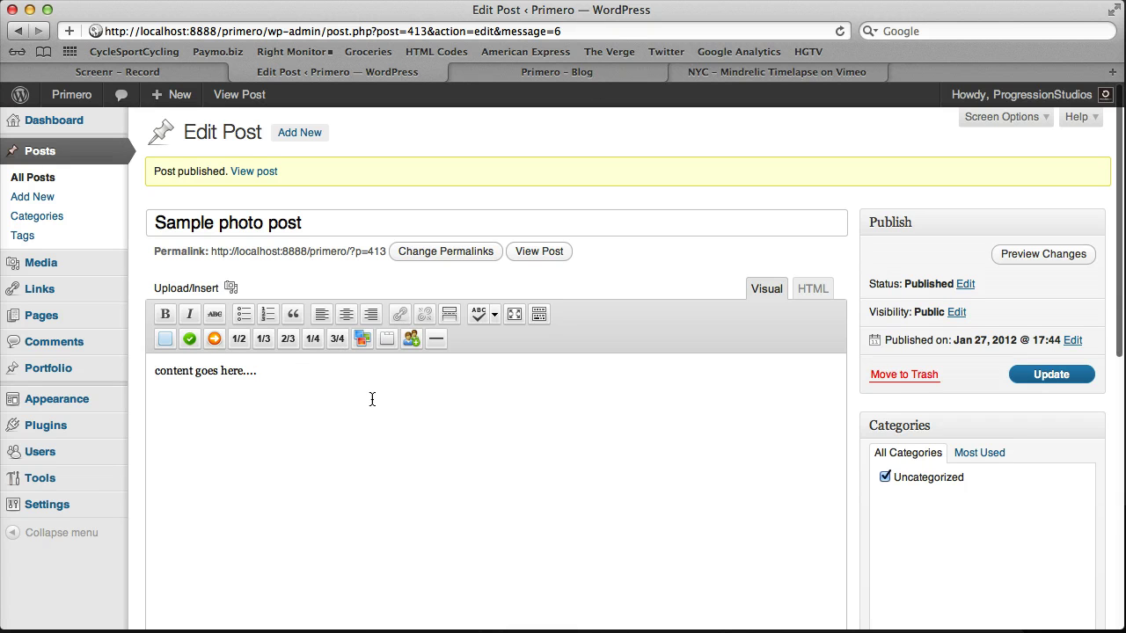
{"action": "left_click_drag", "start_coordinate": [307, 396], "coordinate": [126, 373]}
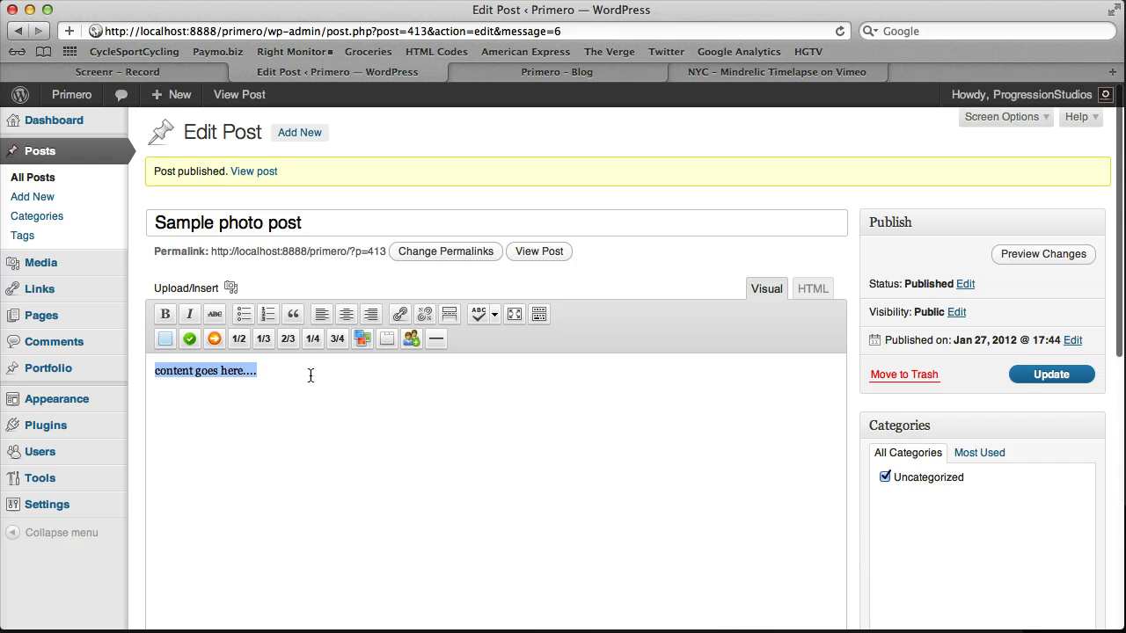
{"action": "key", "text": "ctrl+c"}
{"action": "key", "text": "ctrl+v"}
{"action": "key", "text": "ctrl+v"}
{"action": "key", "text": "ctrl+v"}
{"action": "key", "text": "ctrl+v"}
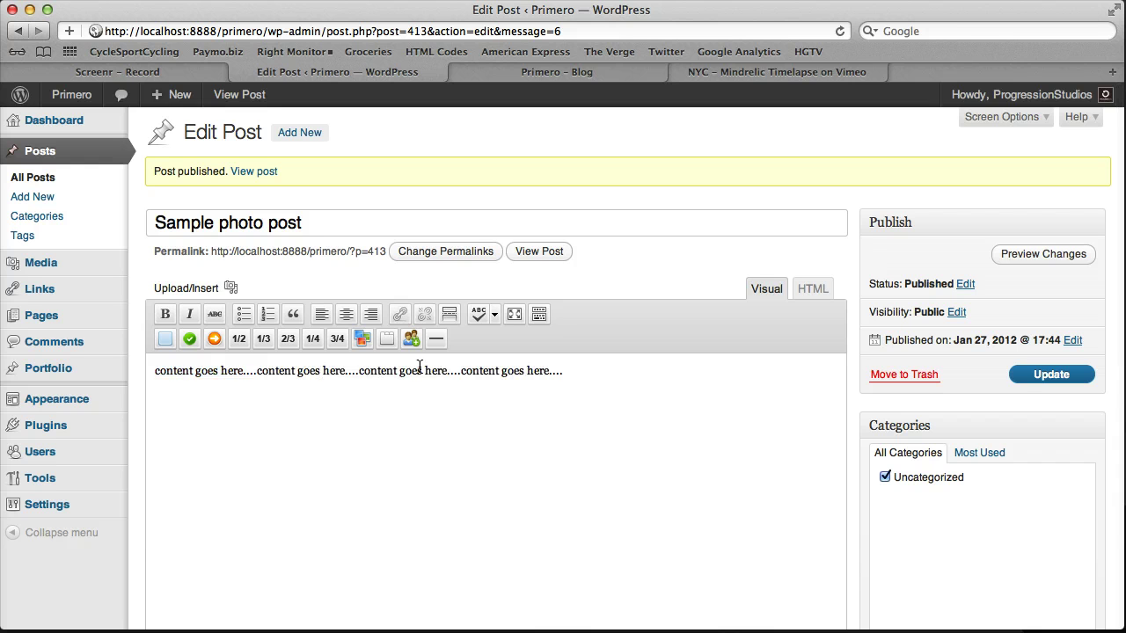
Insert a Read-more break, add 'more content below goes here.' below it, and update.
{"action": "left_click", "coordinate": [450, 315]}
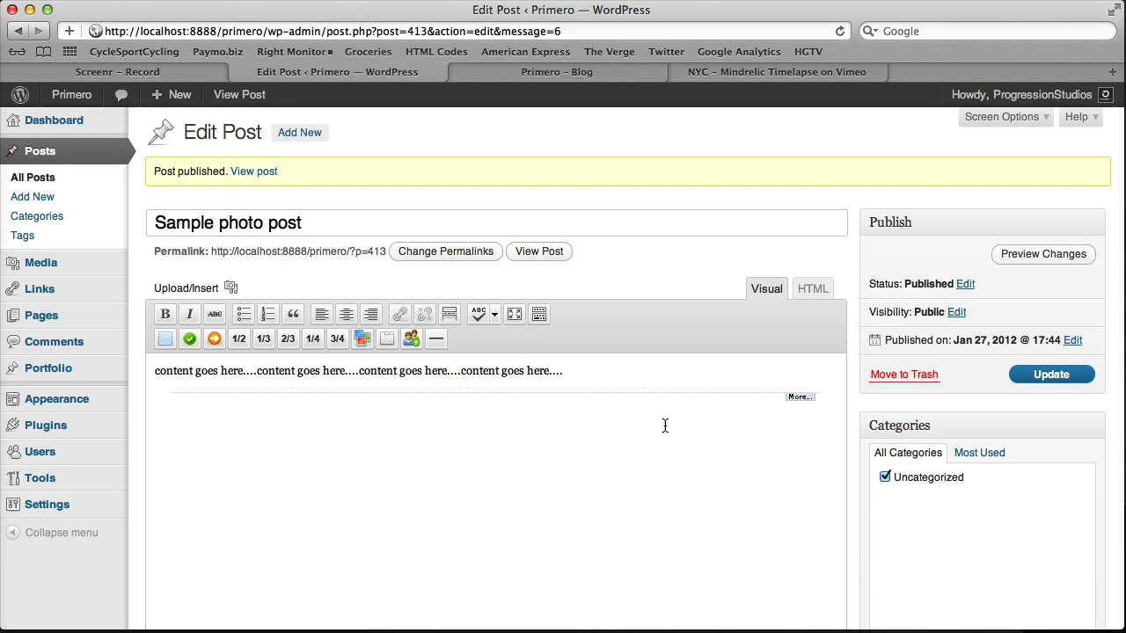
{"action": "type", "text": "more content below goe"}
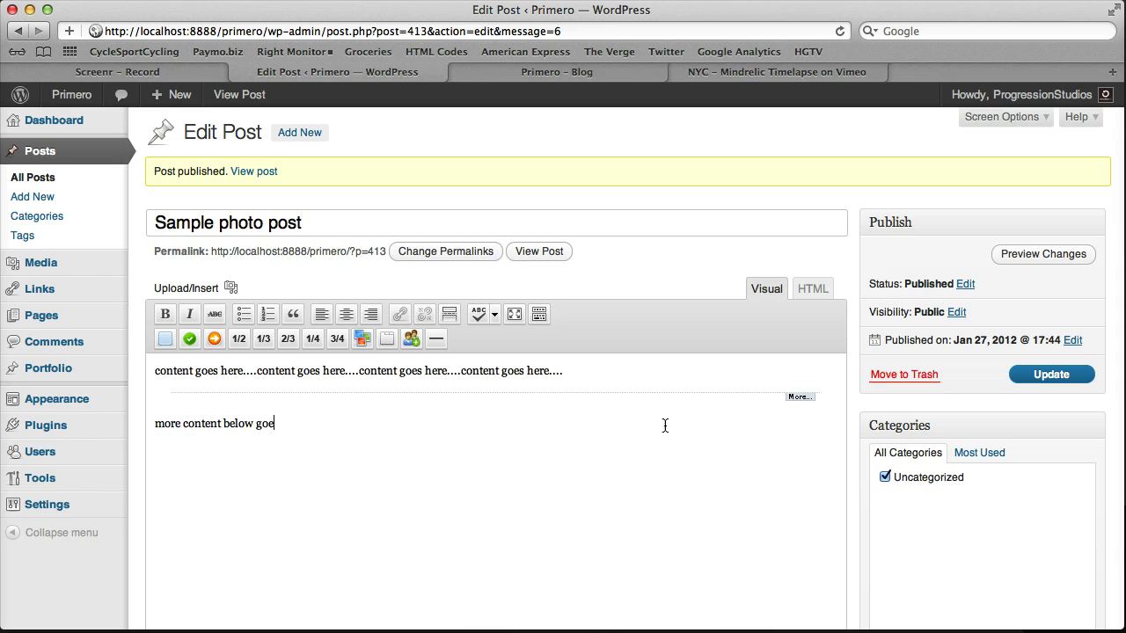
{"action": "type", "text": "s here. "}
{"action": "type", "text": "more mo"}
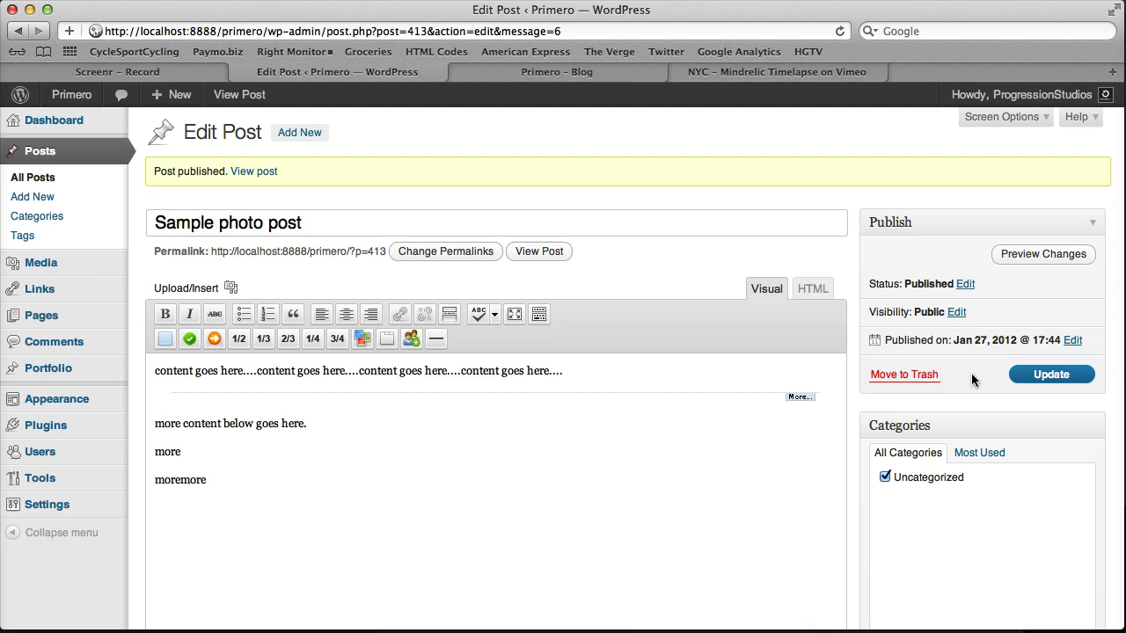
{"action": "left_click", "coordinate": [1029, 378]}
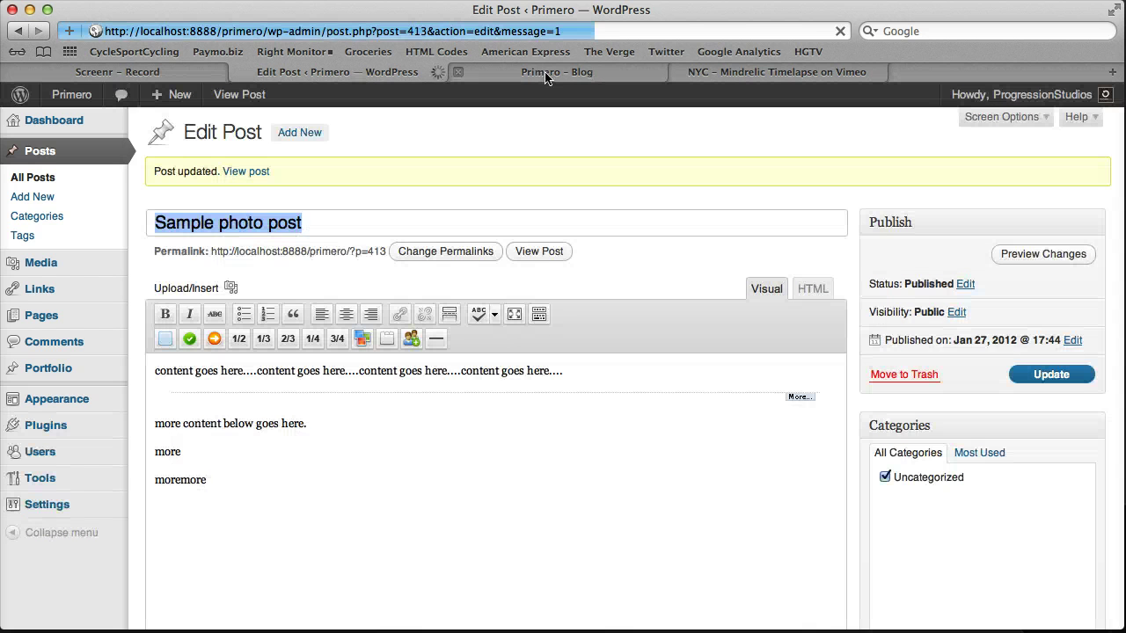
{"action": "left_click", "coordinate": [538, 73]}
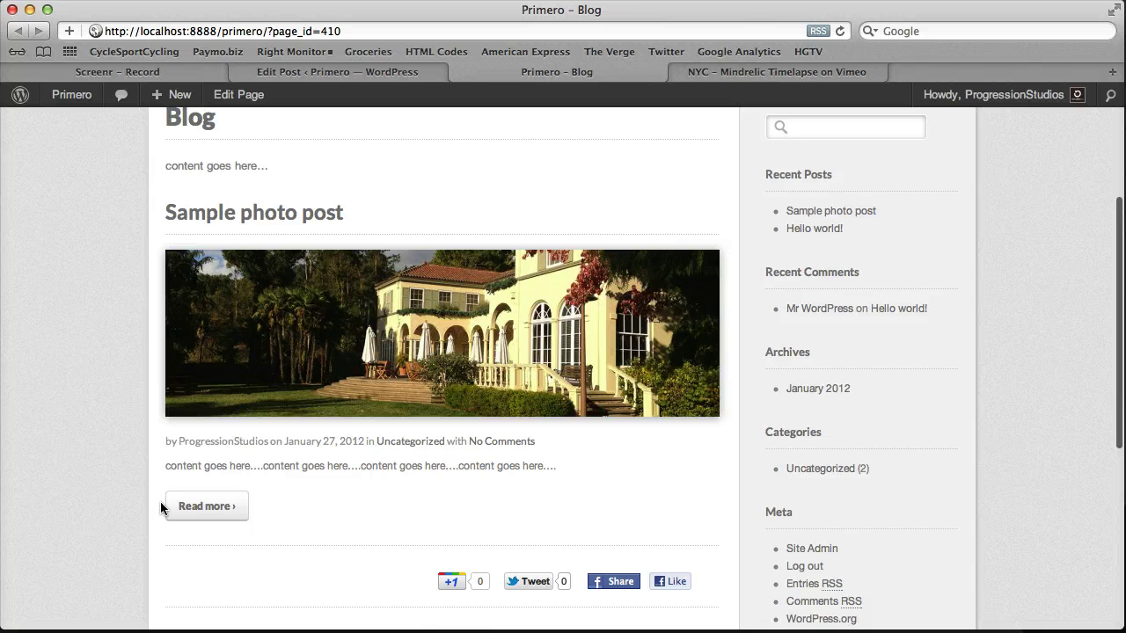
{"action": "left_click", "coordinate": [206, 510]}
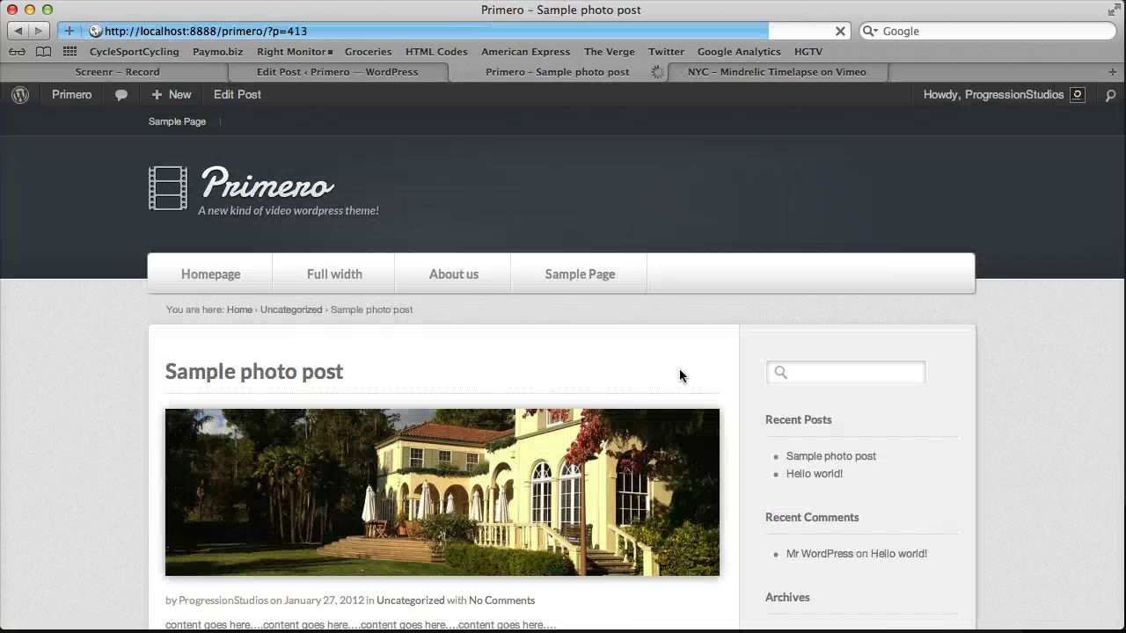
{"action": "scroll", "coordinate": [761, 382], "scroll_direction": "down", "scroll_amount": 5}
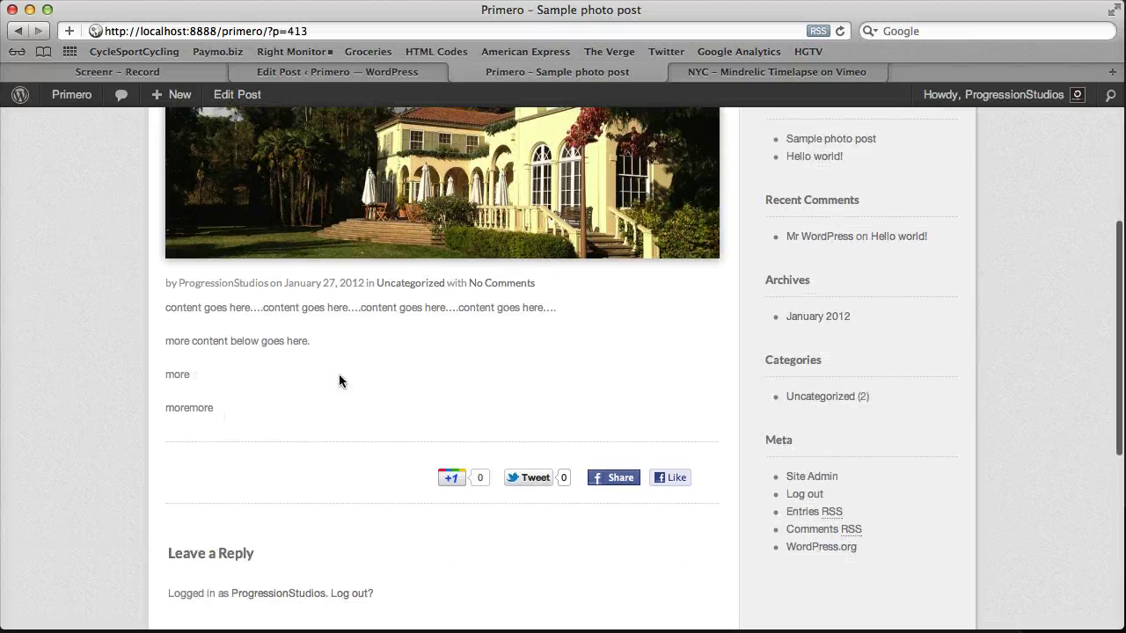
{"action": "key", "text": "super+bracketleft"}
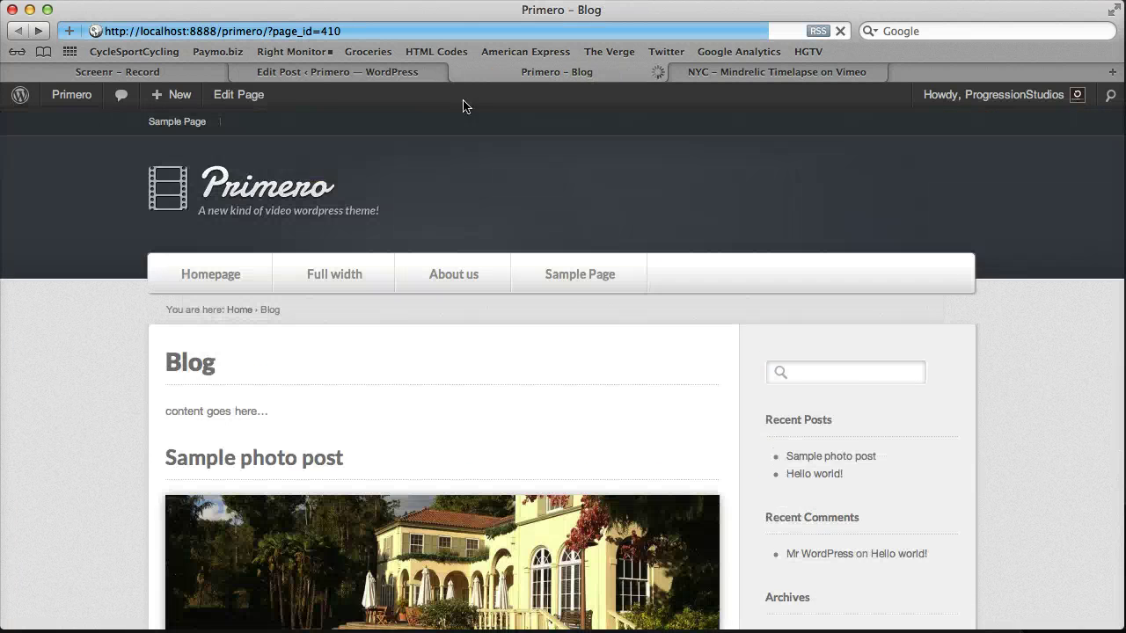
{"action": "left_click", "coordinate": [427, 73]}
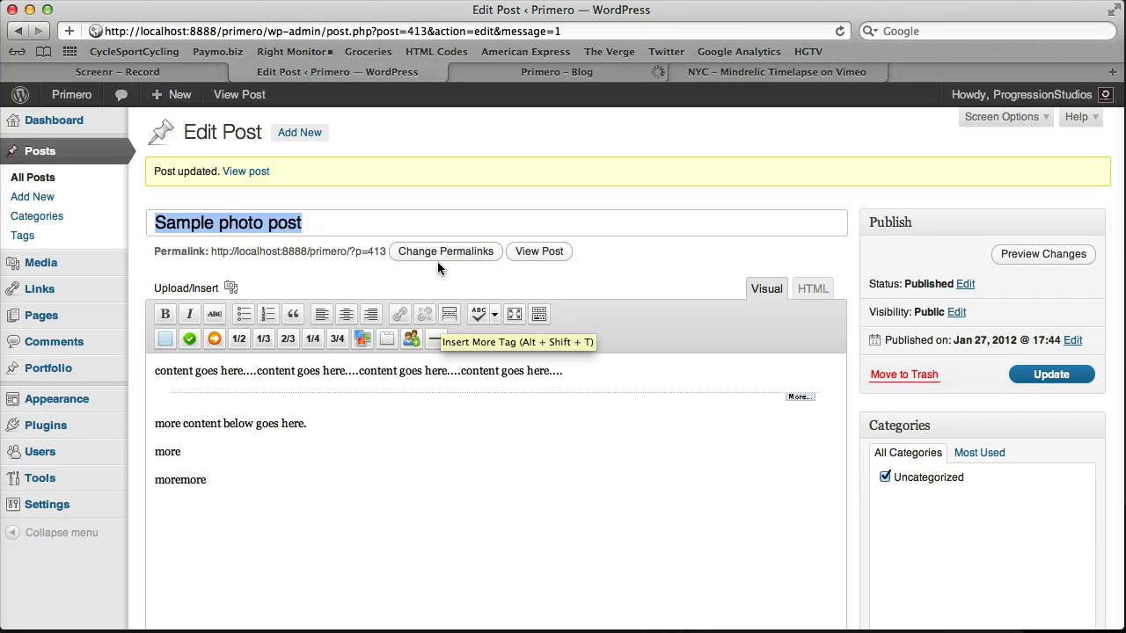
Remove the featured photo, click into the empty Featured Video field, then bring up the Vimeo timelapse video.
{"action": "scroll", "coordinate": [437, 281], "scroll_direction": "down", "scroll_amount": 10}
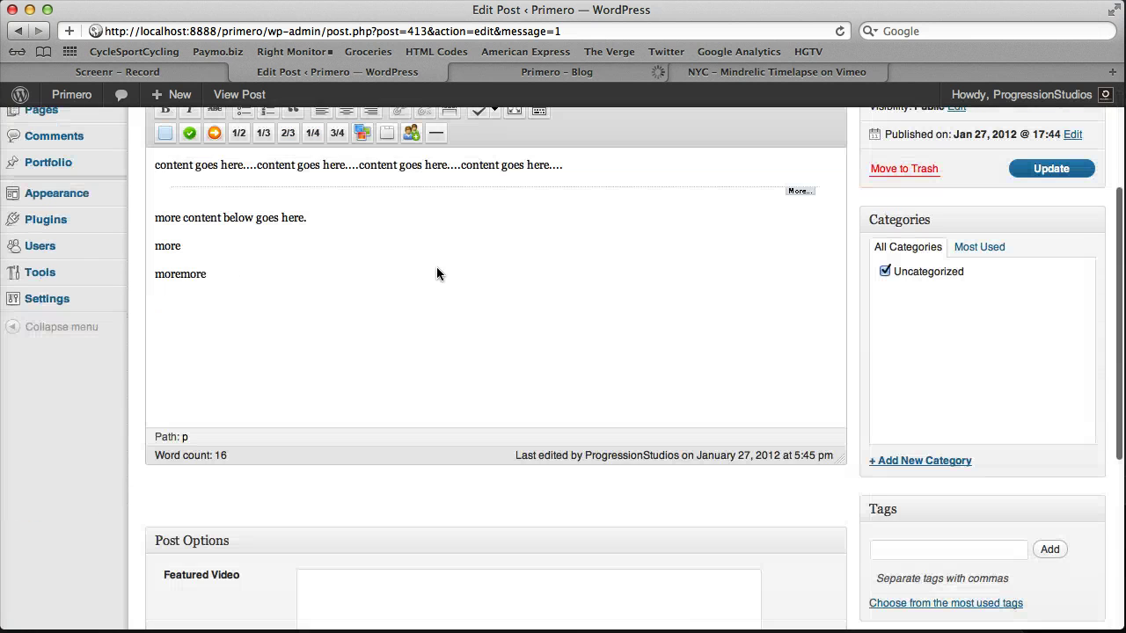
{"action": "scroll", "coordinate": [427, 291], "scroll_direction": "down", "scroll_amount": 2}
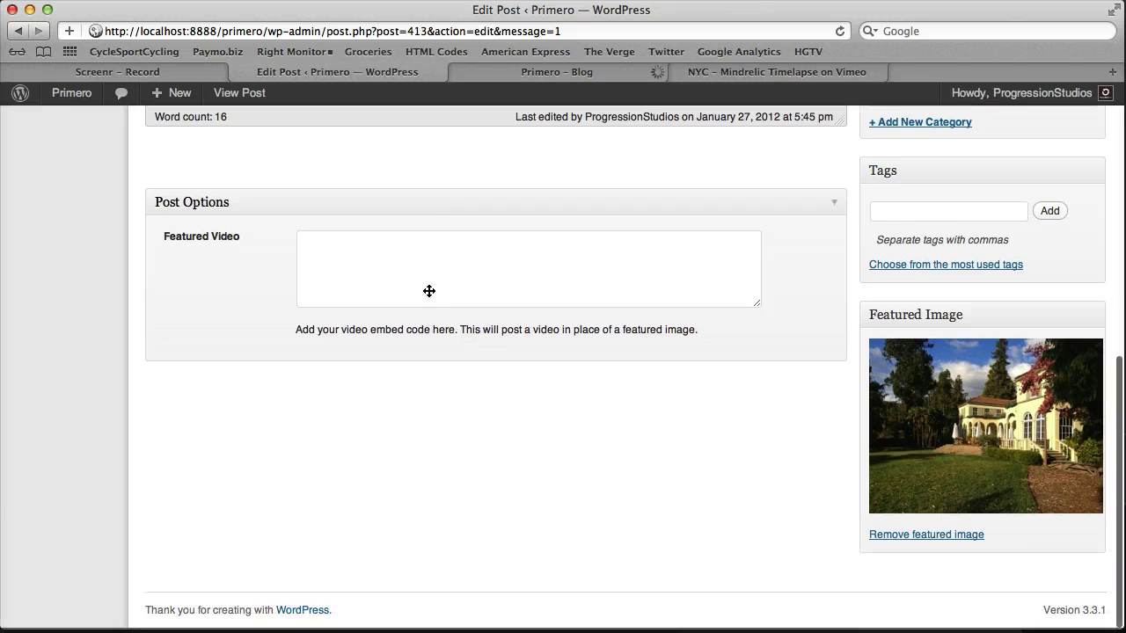
{"action": "left_click", "coordinate": [920, 538]}
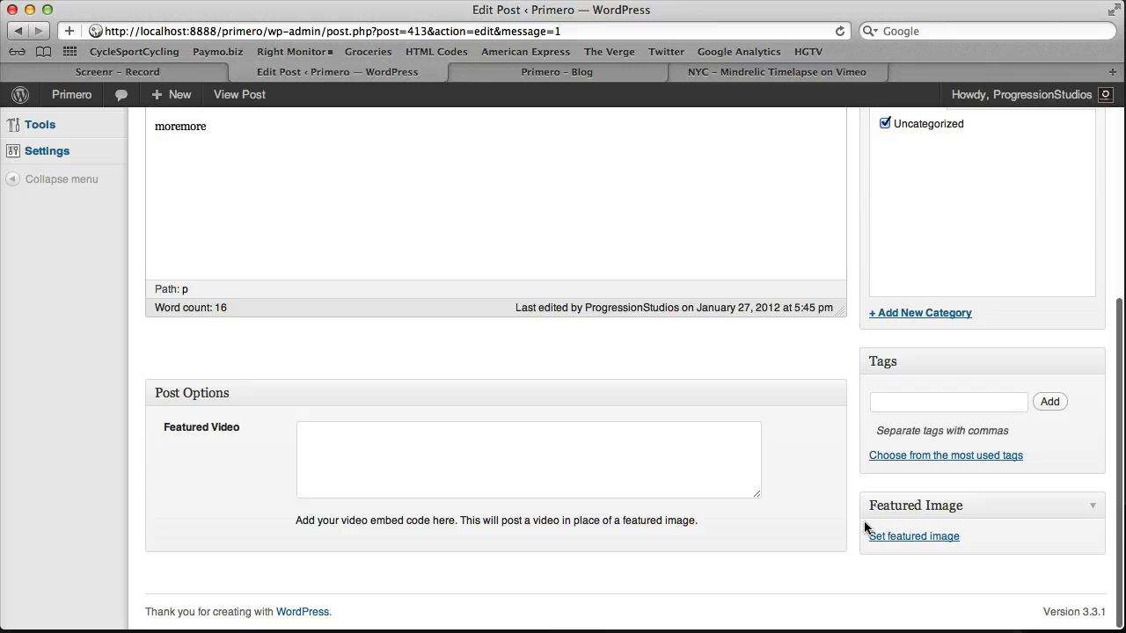
{"action": "left_click", "coordinate": [423, 458]}
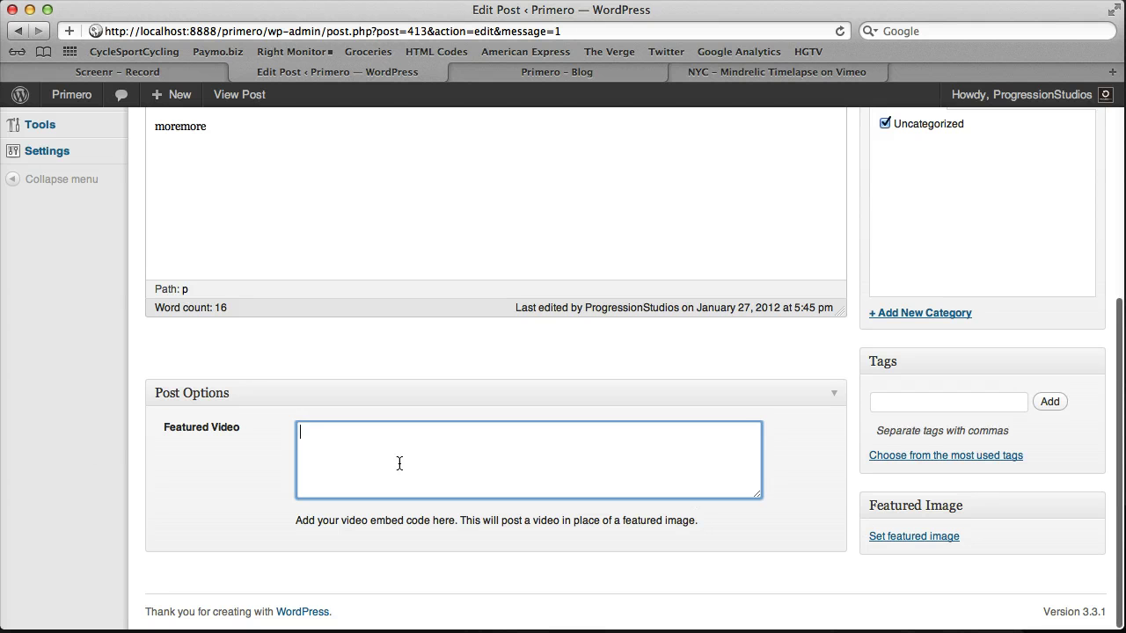
{"action": "left_click", "coordinate": [748, 73]}
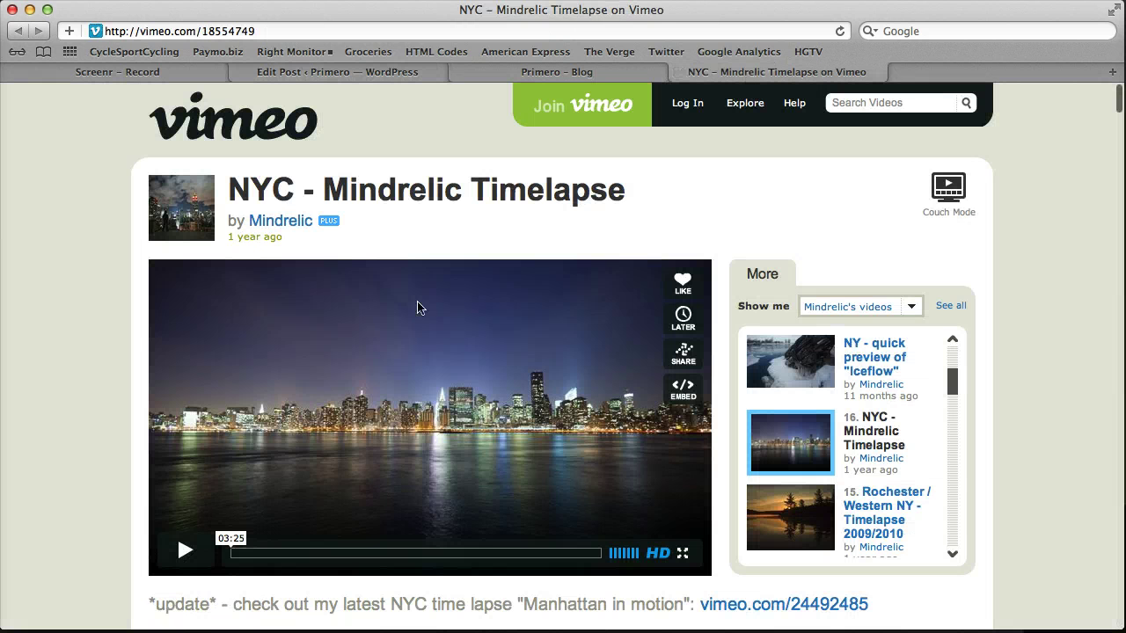
Copy the timelapse video's Vimeo embed code with 'Show text link below video' turned off.
{"action": "left_click", "coordinate": [674, 392]}
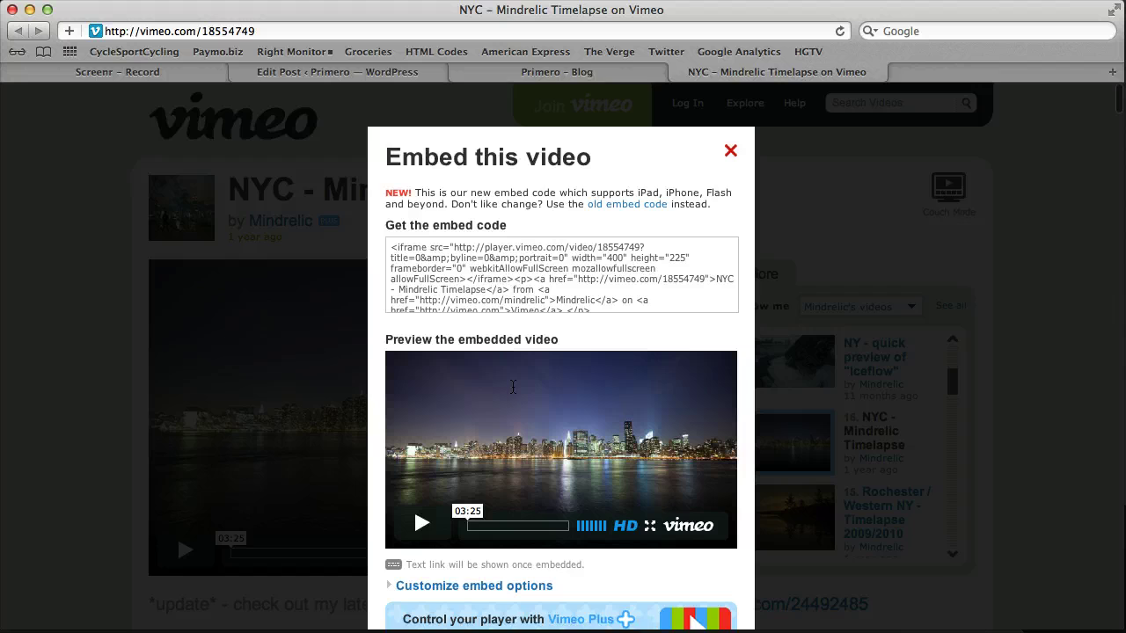
{"action": "scroll", "coordinate": [444, 464], "scroll_direction": "down", "scroll_amount": 4}
{"action": "left_click", "coordinate": [444, 465]}
{"action": "scroll", "coordinate": [440, 462], "scroll_direction": "down", "scroll_amount": 3}
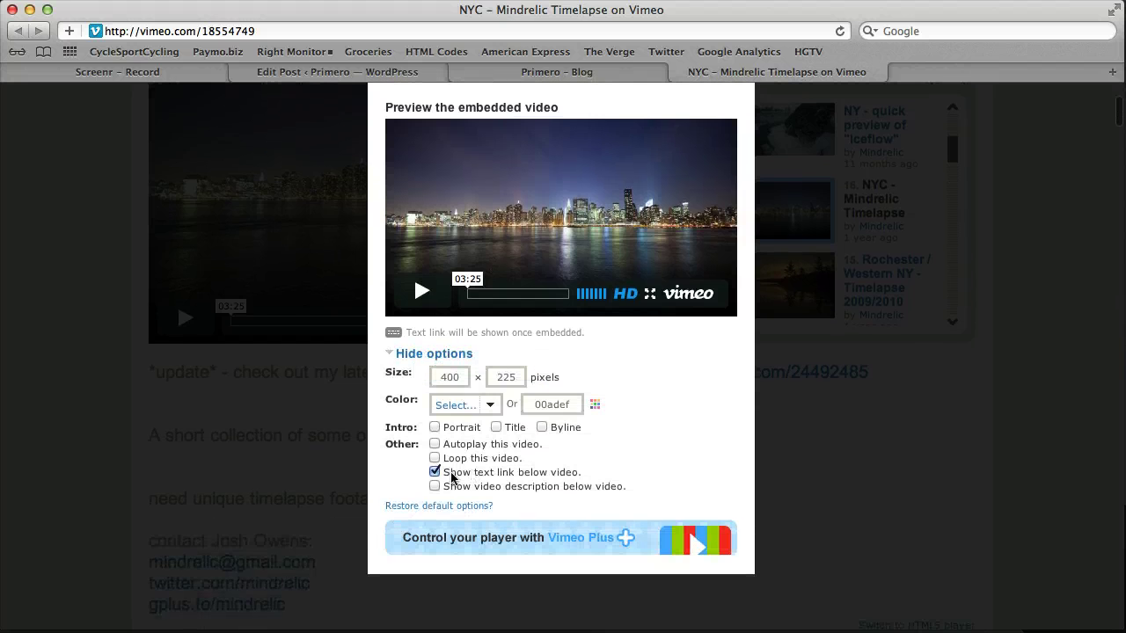
{"action": "left_click", "coordinate": [434, 472]}
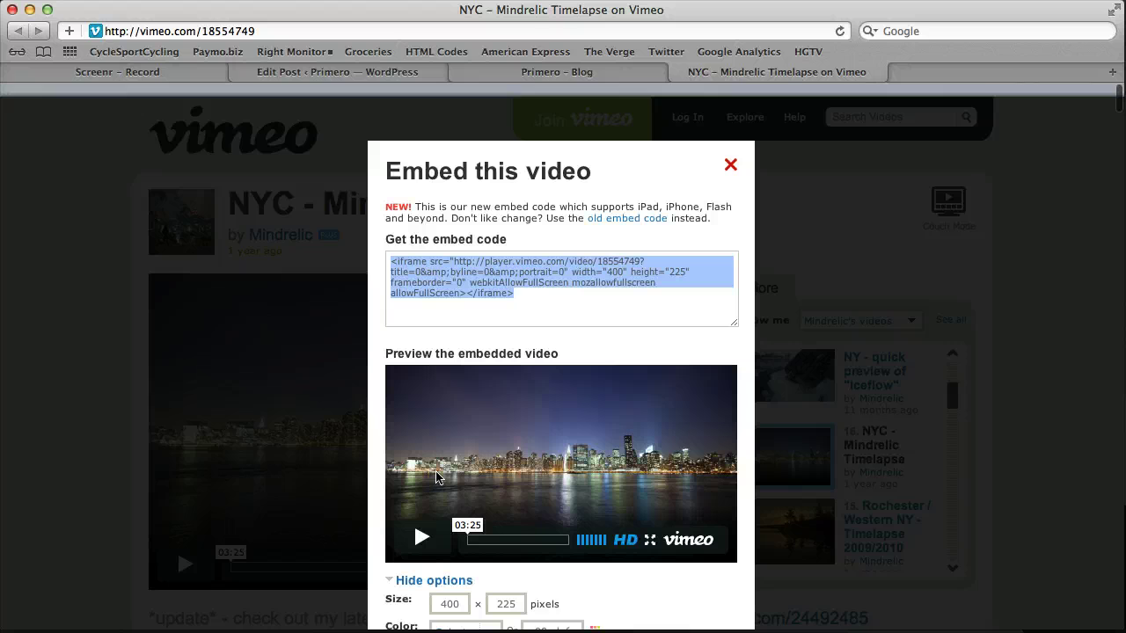
{"action": "right_click", "coordinate": [457, 252]}
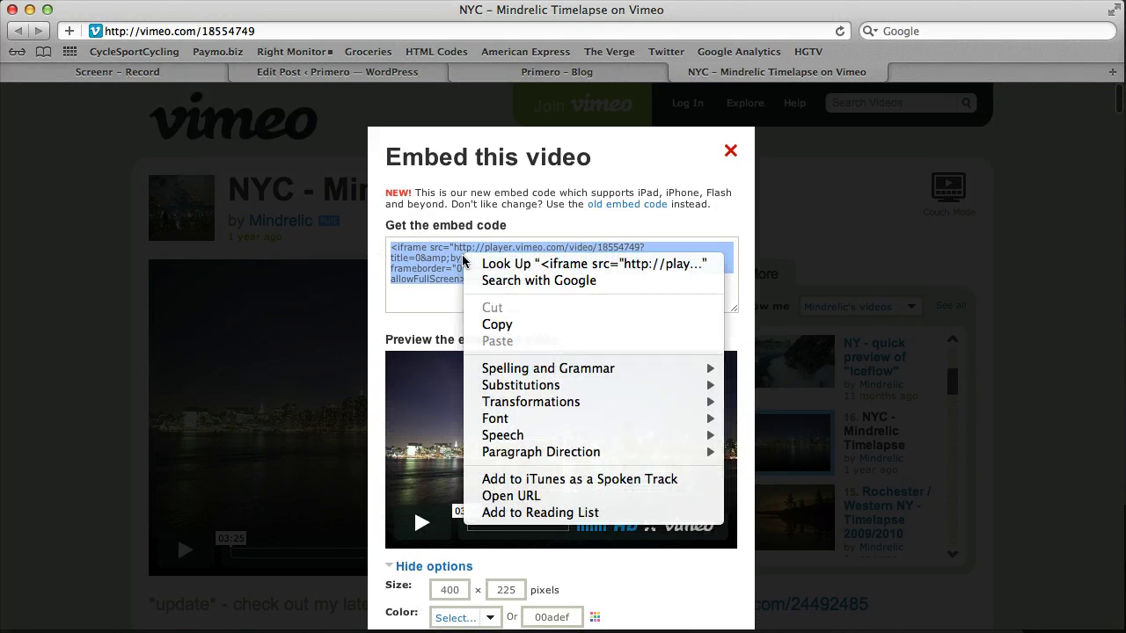
{"action": "left_click", "coordinate": [519, 327]}
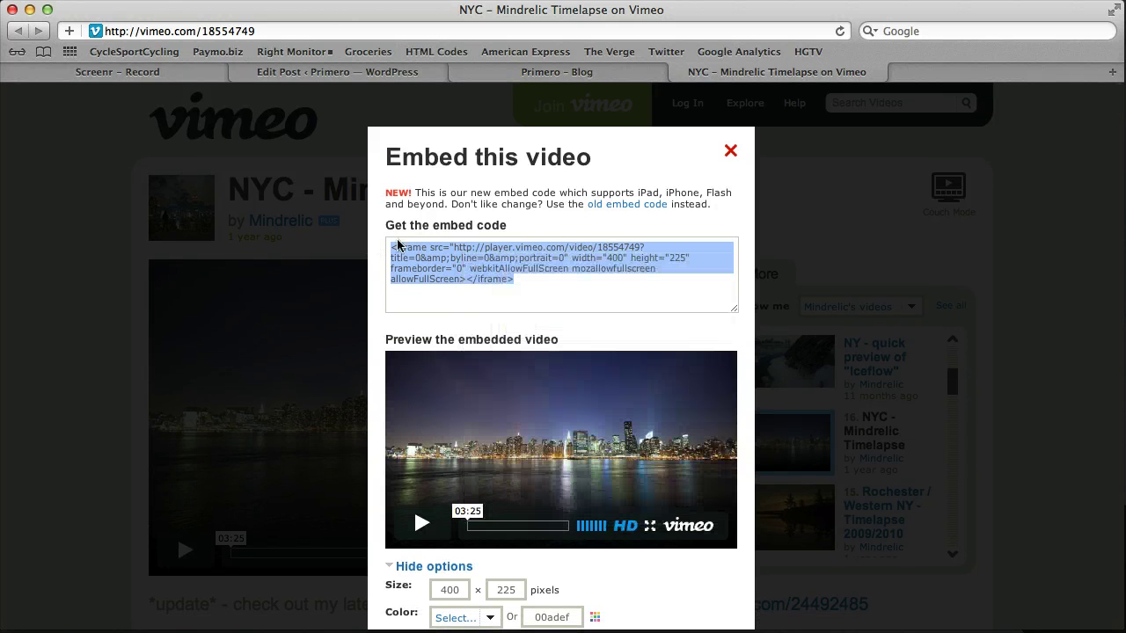
Paste the Vimeo embed code into the Sample photo post's Featured Video field and update the post.
{"action": "left_click", "coordinate": [812, 168]}
{"action": "left_click", "coordinate": [422, 72]}
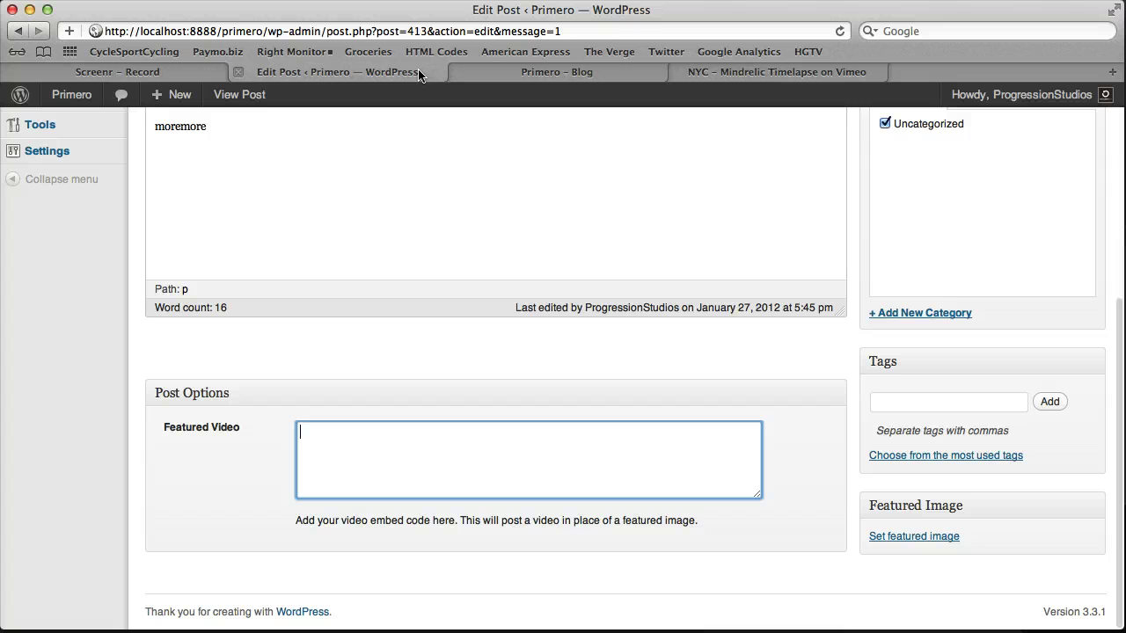
{"action": "right_click", "coordinate": [378, 454]}
{"action": "left_click", "coordinate": [409, 494]}
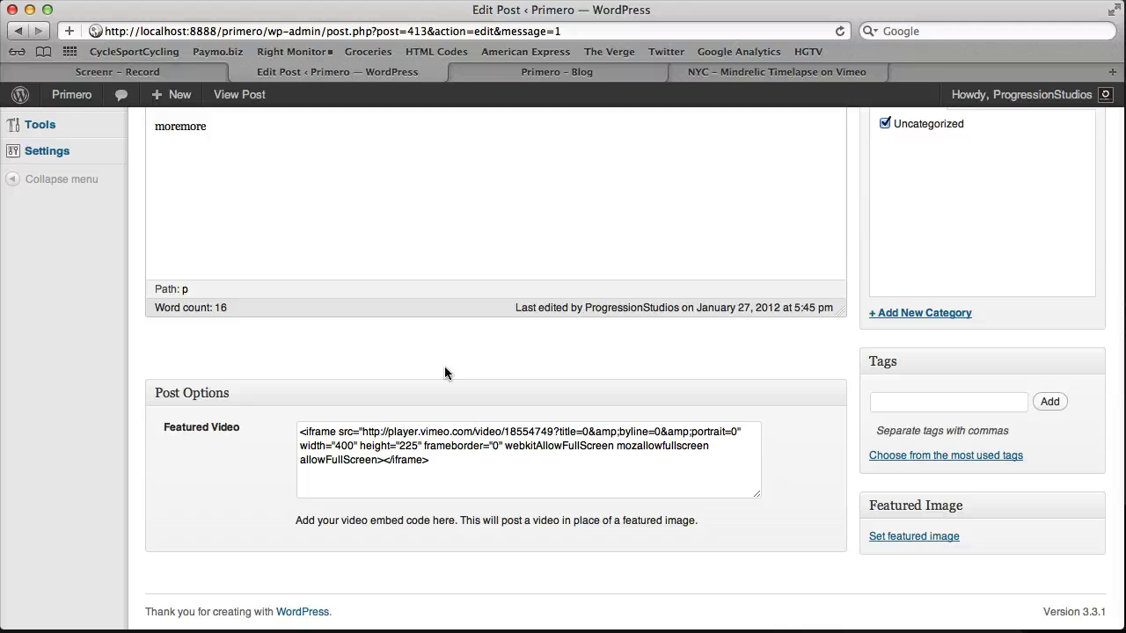
{"action": "scroll", "coordinate": [444, 366], "scroll_direction": "up", "scroll_amount": 5}
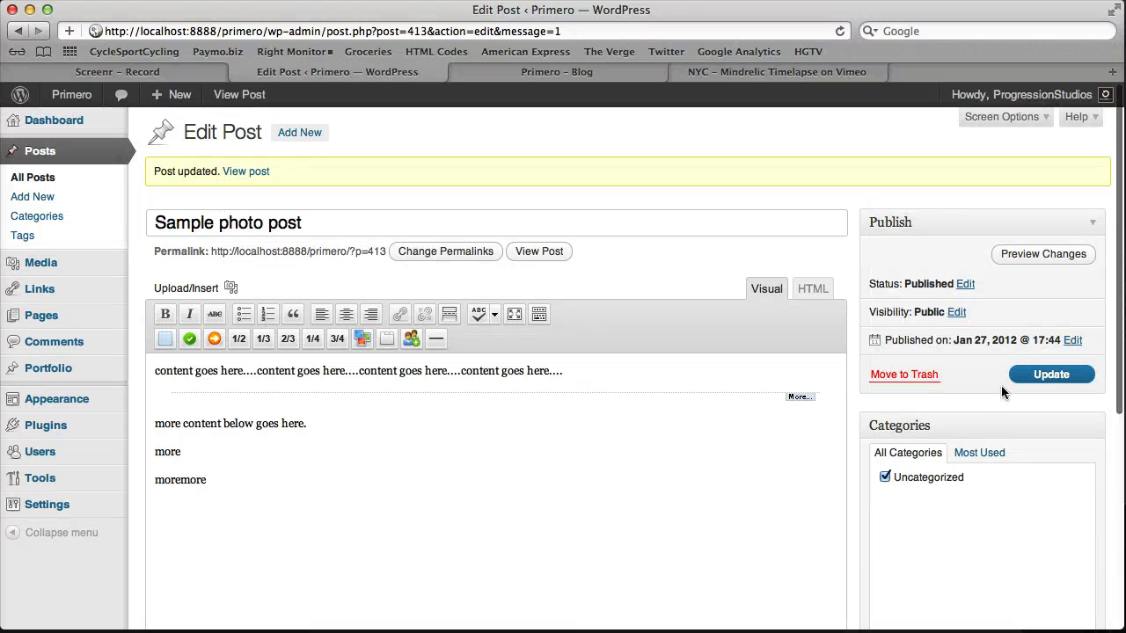
{"action": "left_click", "coordinate": [1040, 379]}
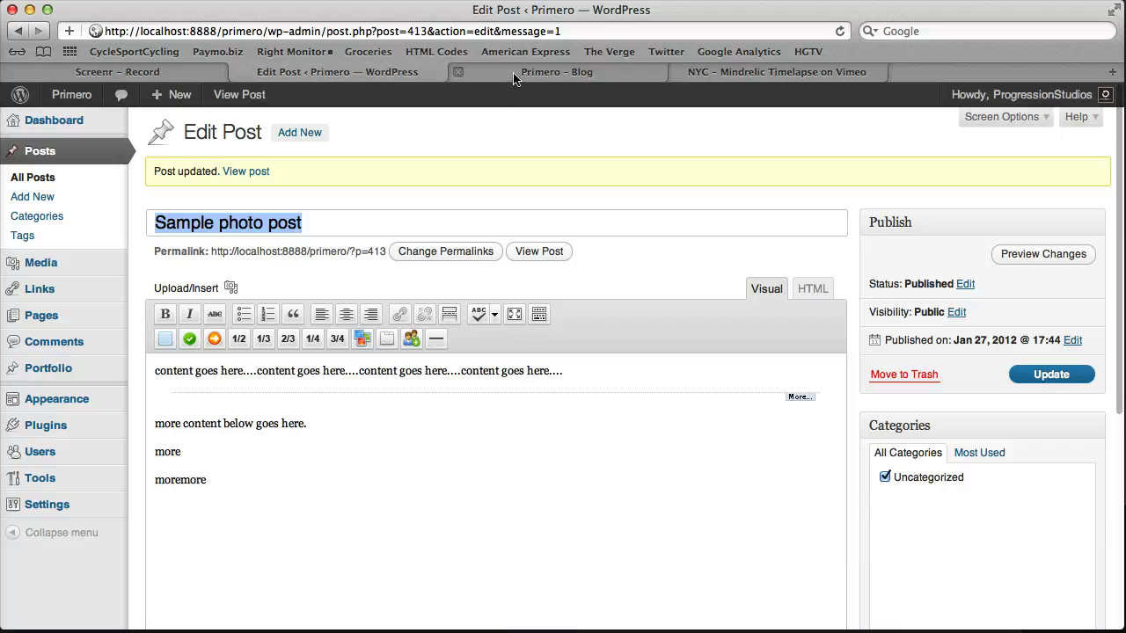
Reload the public blog page to confirm the timelapse video player appears.
{"action": "left_click", "coordinate": [514, 74]}
{"action": "left_click", "coordinate": [843, 32]}
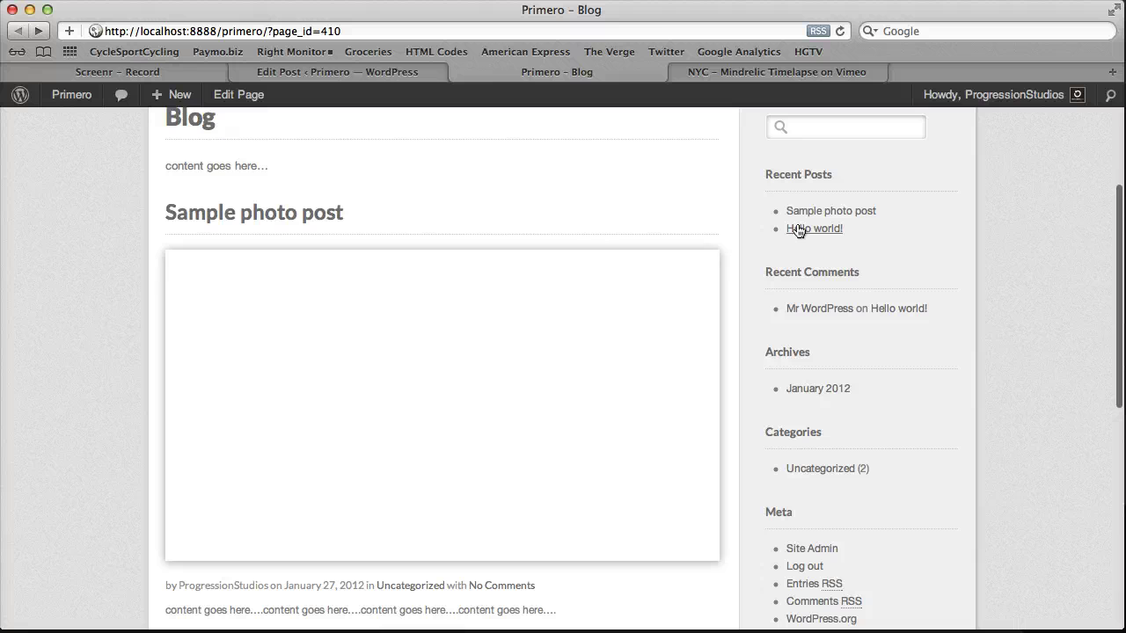
{"action": "scroll", "coordinate": [596, 482], "scroll_direction": "down", "scroll_amount": 3}
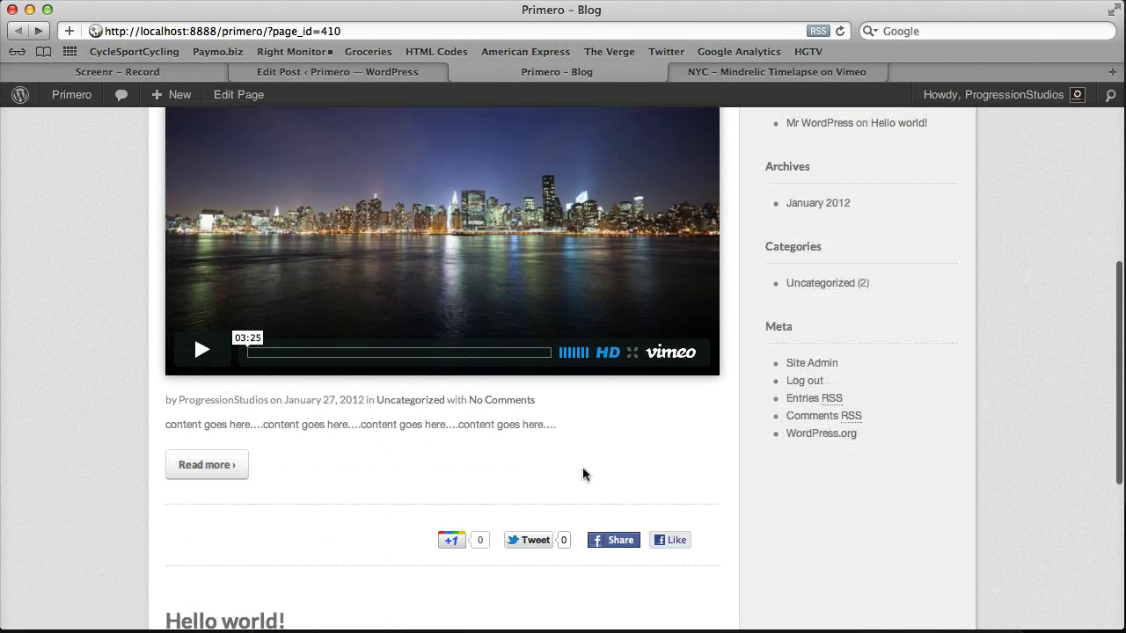
{"action": "scroll", "coordinate": [305, 353], "scroll_direction": "up", "scroll_amount": 3}
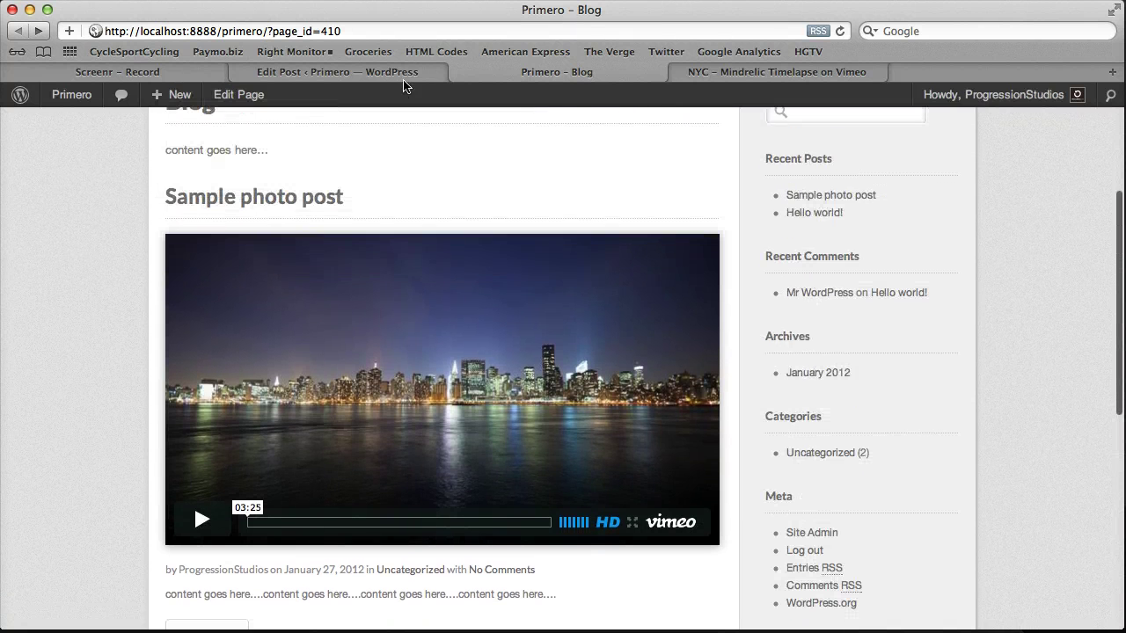
Switch between the post editor and the live blog, deselecting the post title text.
{"action": "left_click", "coordinate": [405, 75]}
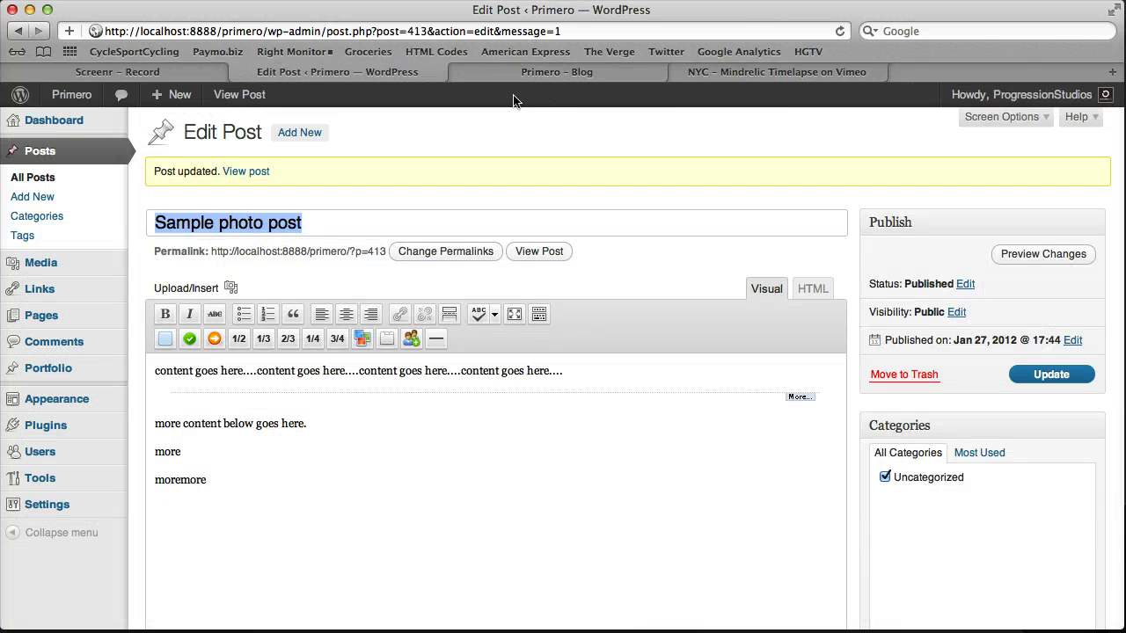
{"action": "left_click", "coordinate": [790, 242]}
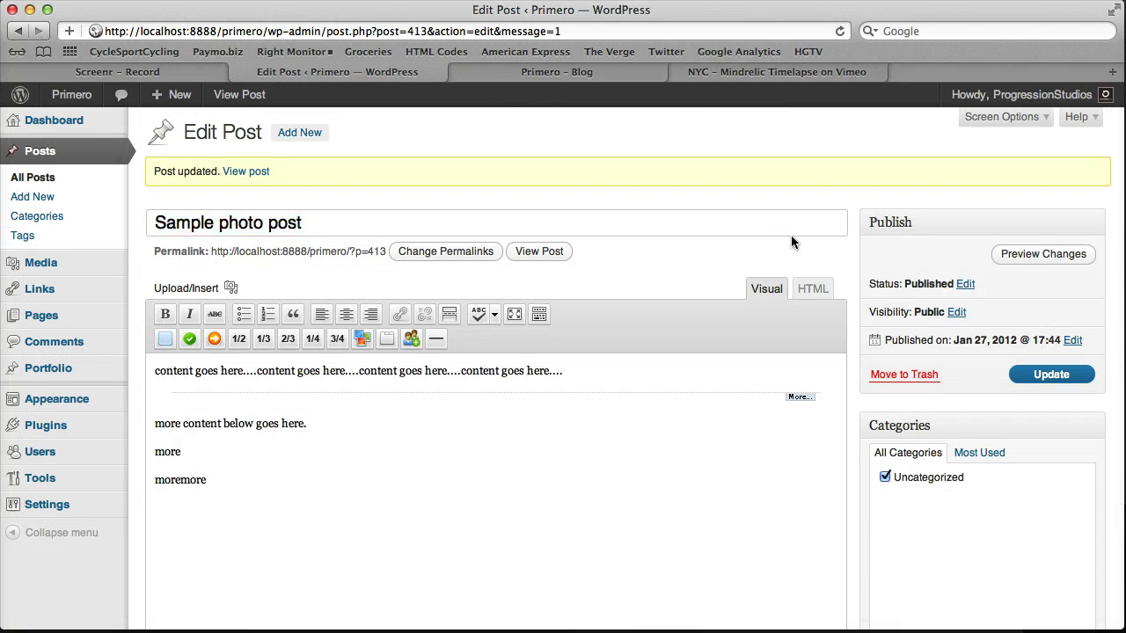
{"action": "left_click", "coordinate": [553, 74]}
{"action": "left_click", "coordinate": [400, 77]}
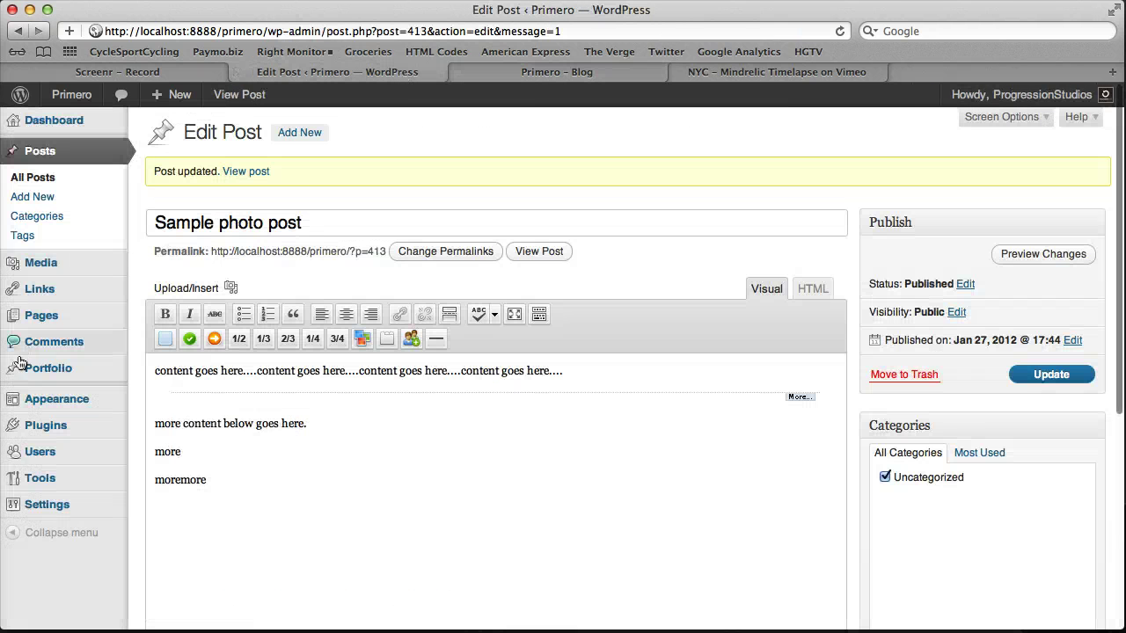
Set Primero's 'Show Sidebar on Blog?' to No, save the options, and reload the blog.
{"action": "mouse_move", "coordinate": [78, 401]}
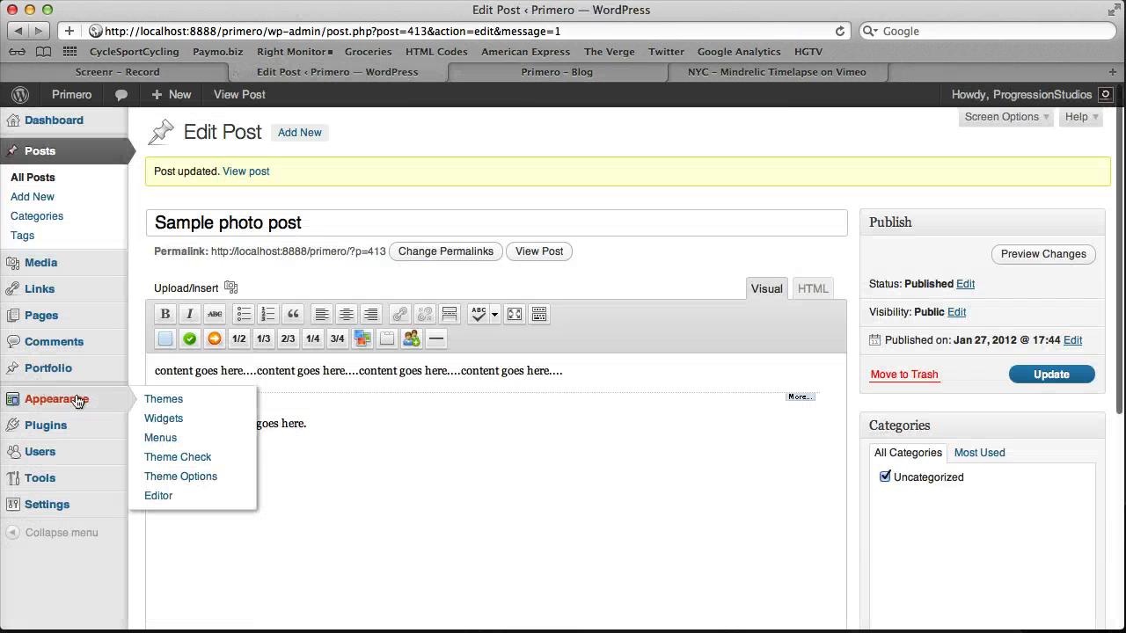
{"action": "left_click", "coordinate": [184, 476]}
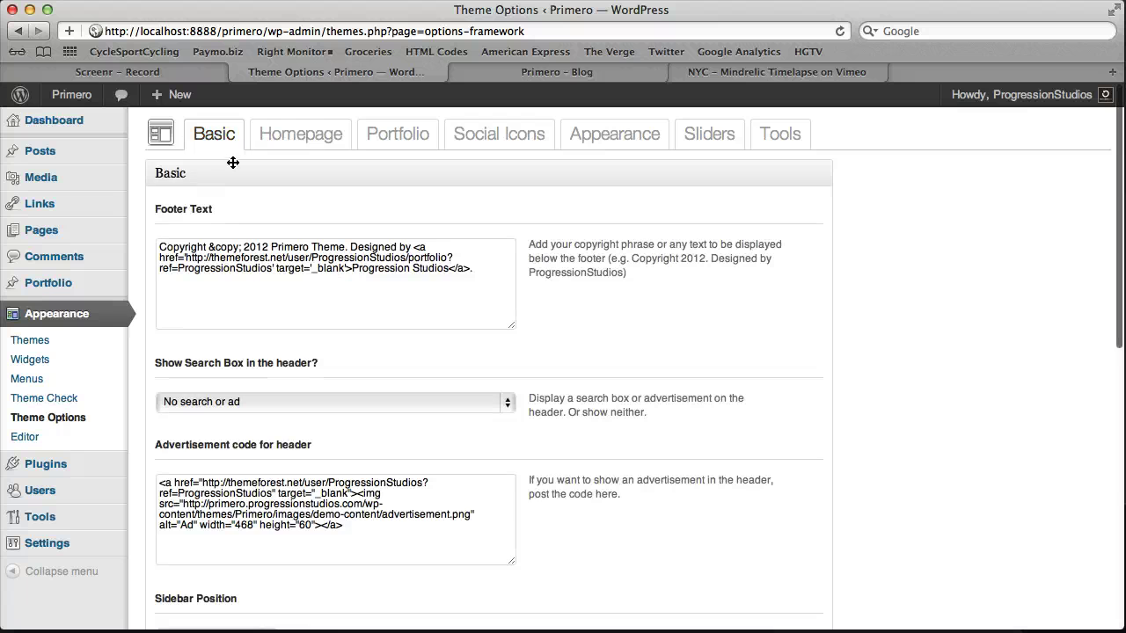
{"action": "scroll", "coordinate": [239, 202], "scroll_direction": "down", "scroll_amount": 8}
{"action": "scroll", "coordinate": [239, 199], "scroll_direction": "down", "scroll_amount": 1}
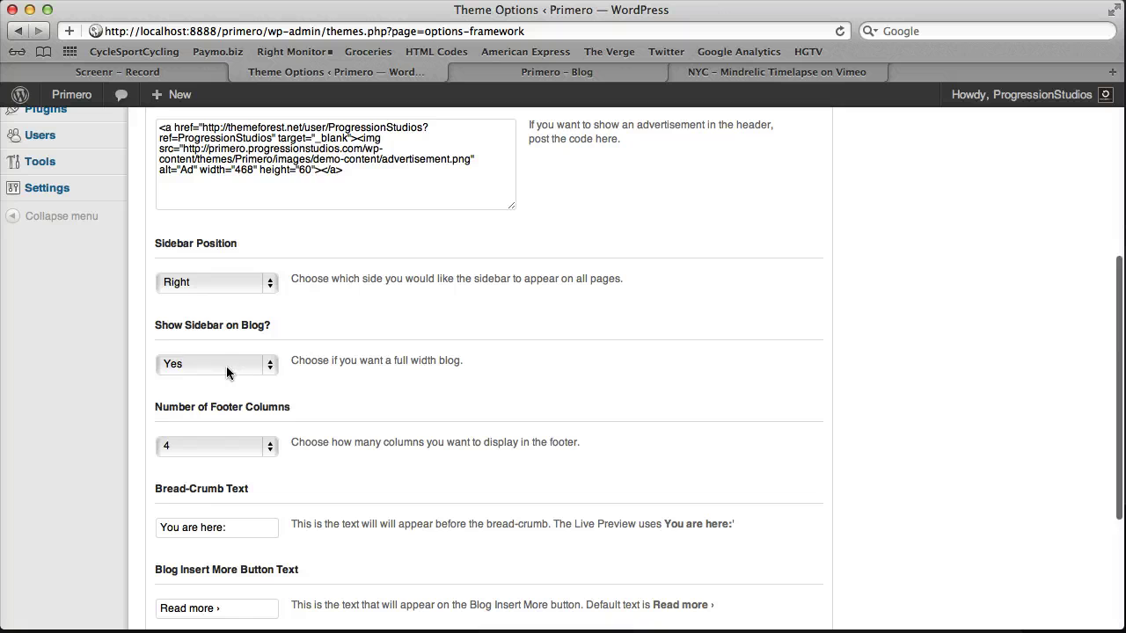
{"action": "left_click", "coordinate": [262, 369]}
{"action": "left_click", "coordinate": [220, 350]}
{"action": "scroll", "coordinate": [560, 345], "scroll_direction": "down", "scroll_amount": 5}
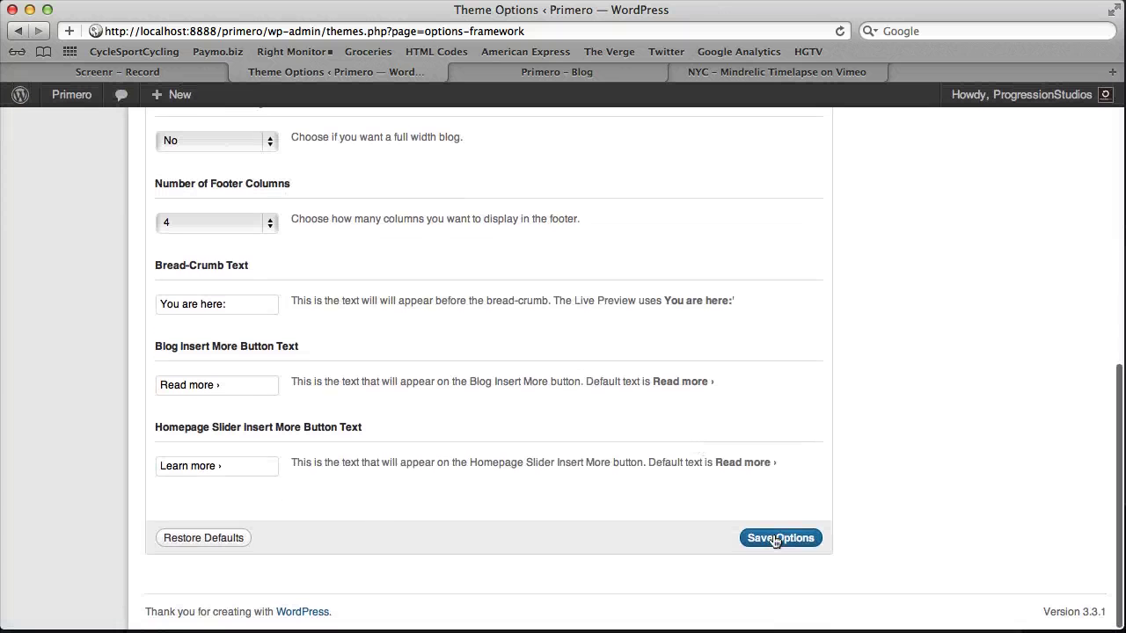
{"action": "left_click", "coordinate": [775, 523]}
{"action": "left_click", "coordinate": [576, 72]}
{"action": "left_click", "coordinate": [841, 31]}
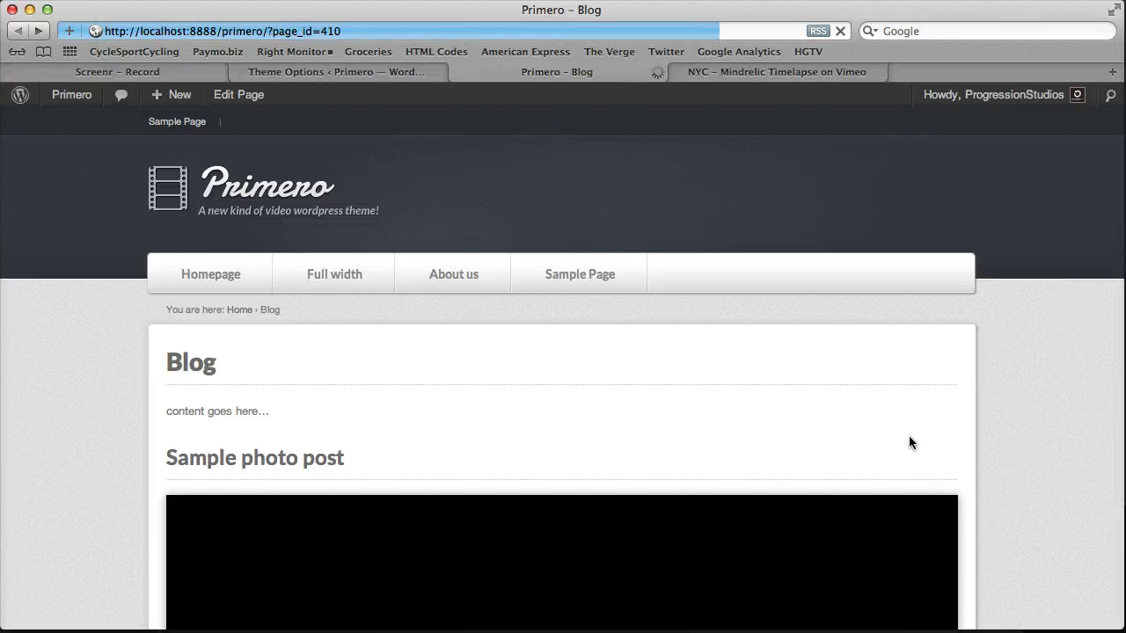
{"action": "scroll", "coordinate": [909, 442], "scroll_direction": "down", "scroll_amount": 10}
{"action": "scroll", "coordinate": [610, 428], "scroll_direction": "up", "scroll_amount": 5}
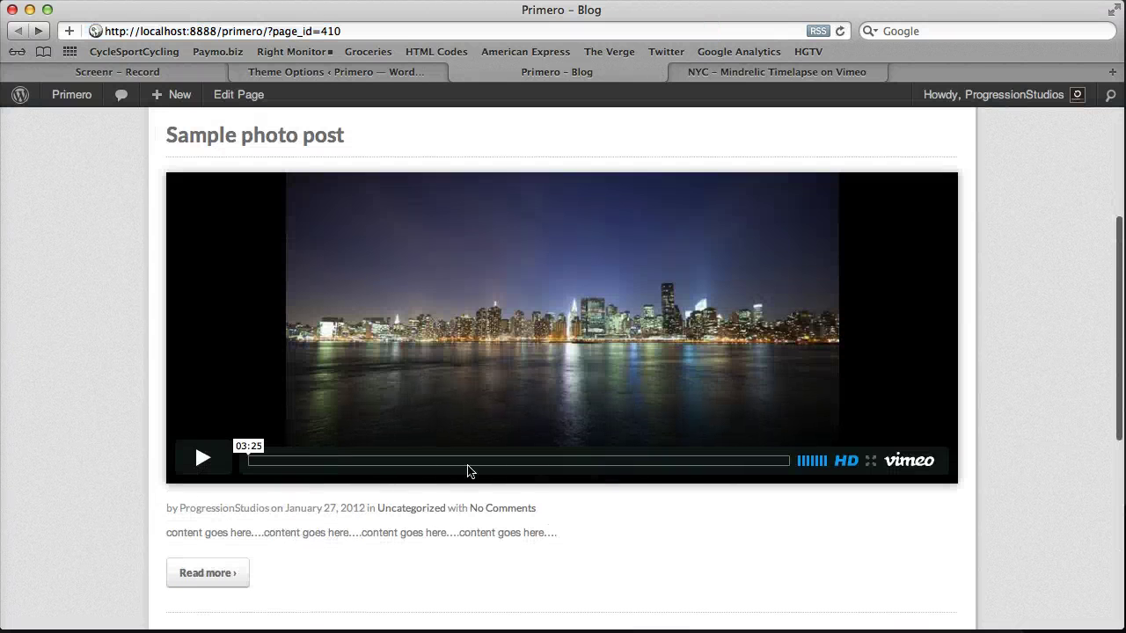
{"action": "scroll", "coordinate": [651, 437], "scroll_direction": "up", "scroll_amount": 5}
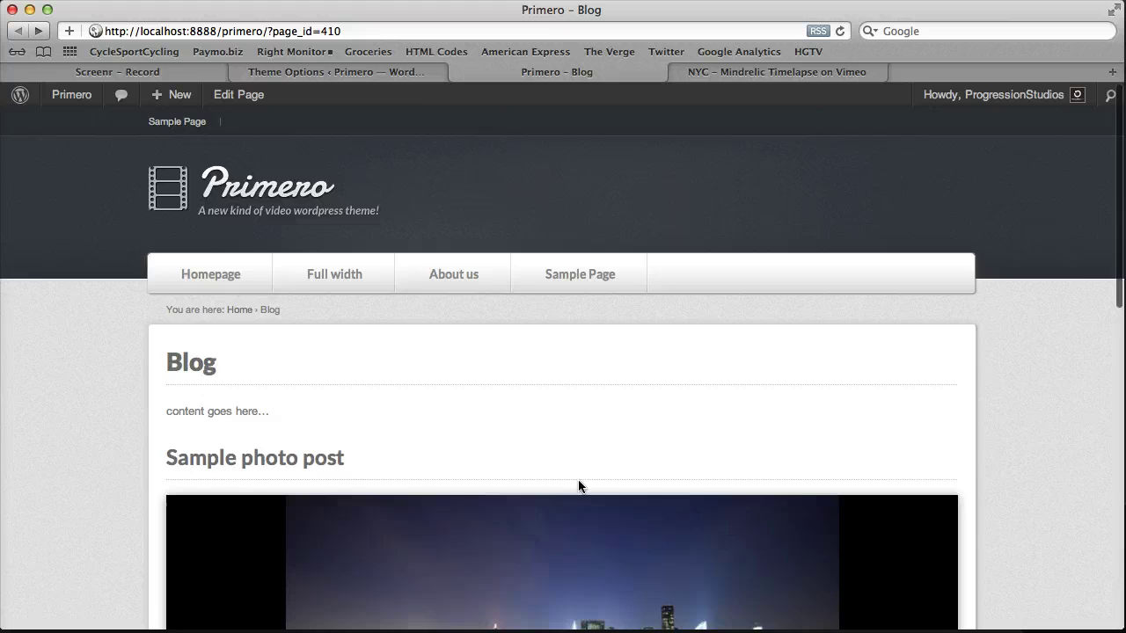
{"action": "scroll", "coordinate": [578, 484], "scroll_direction": "down", "scroll_amount": 5}
{"action": "scroll", "coordinate": [577, 482], "scroll_direction": "up", "scroll_amount": 5}
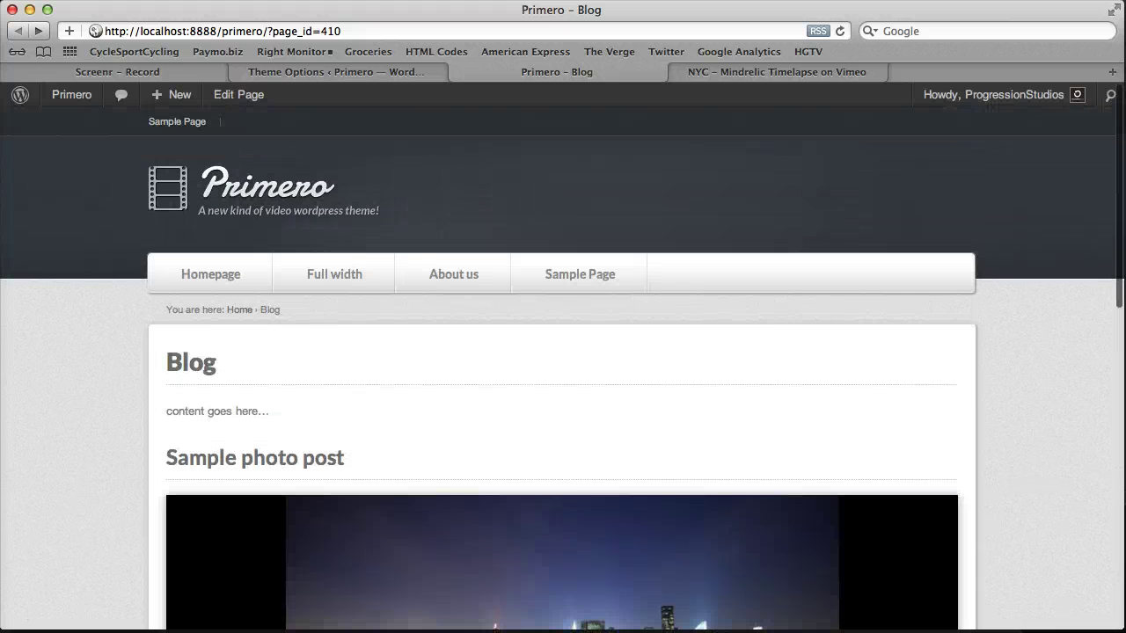